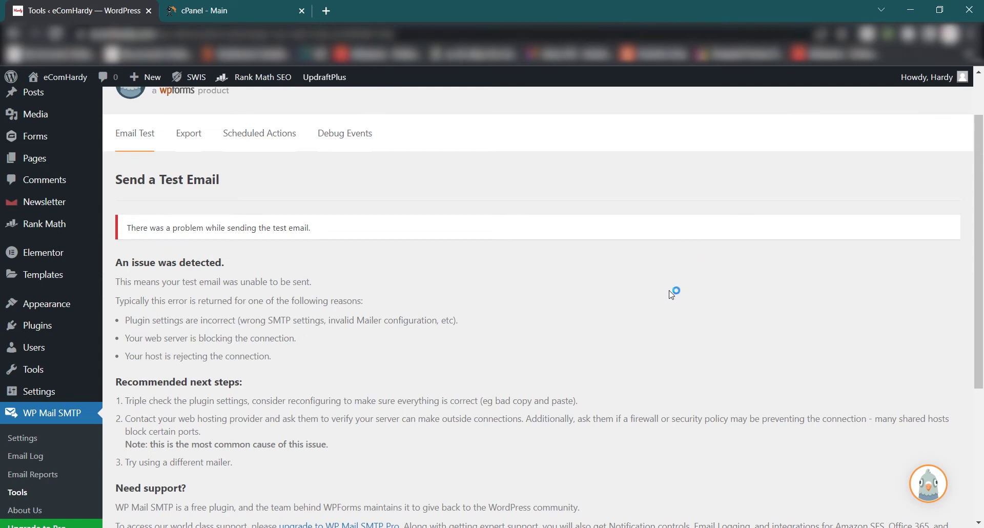
# Search the WordPress plugin directory for 'smtp'.
pyautogui.scroll(2, 481, 326)
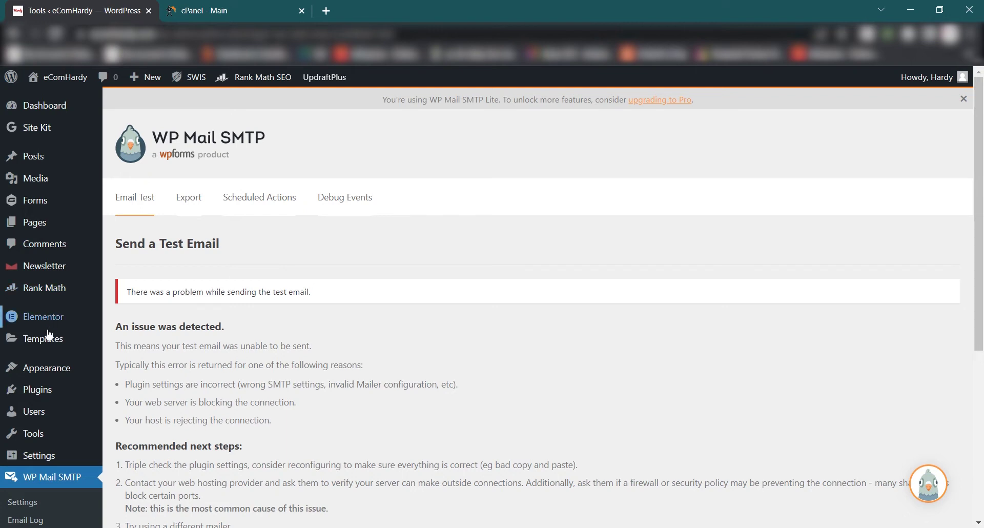
pyautogui.moveTo(47, 399)
pyautogui.click(142, 413)
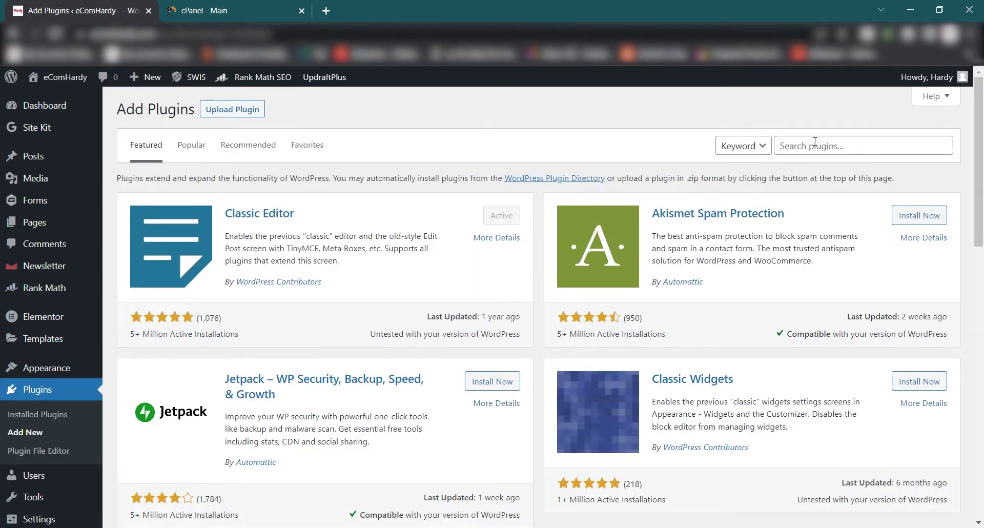
pyautogui.click(815, 143)
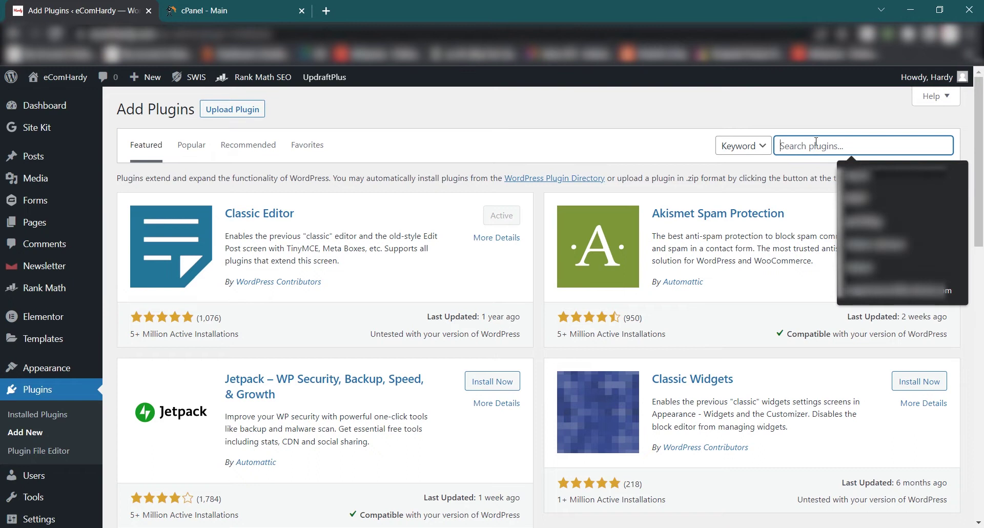
pyautogui.write('smtp')
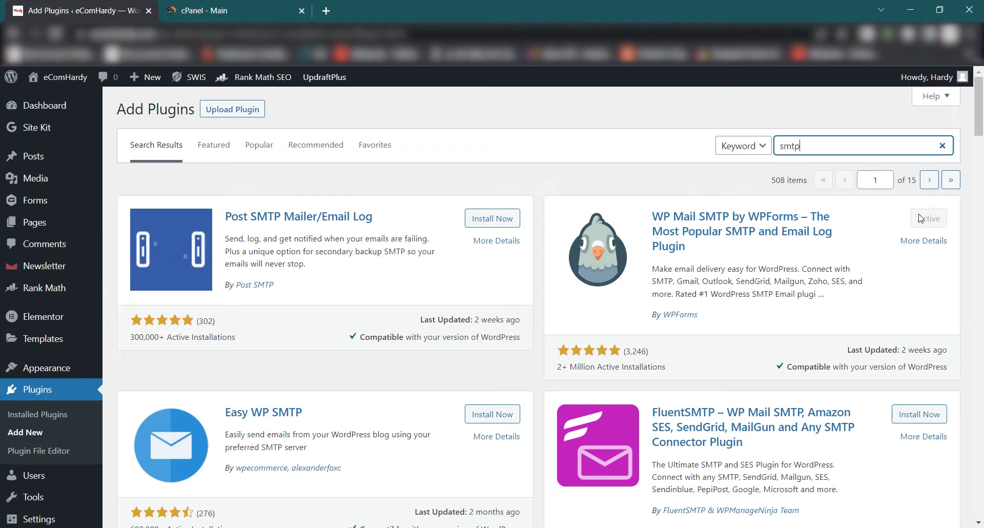
# Confirm WP Mail SMTP by WPForms is active and open its General settings.
pyautogui.scroll(-5, 266, 358)
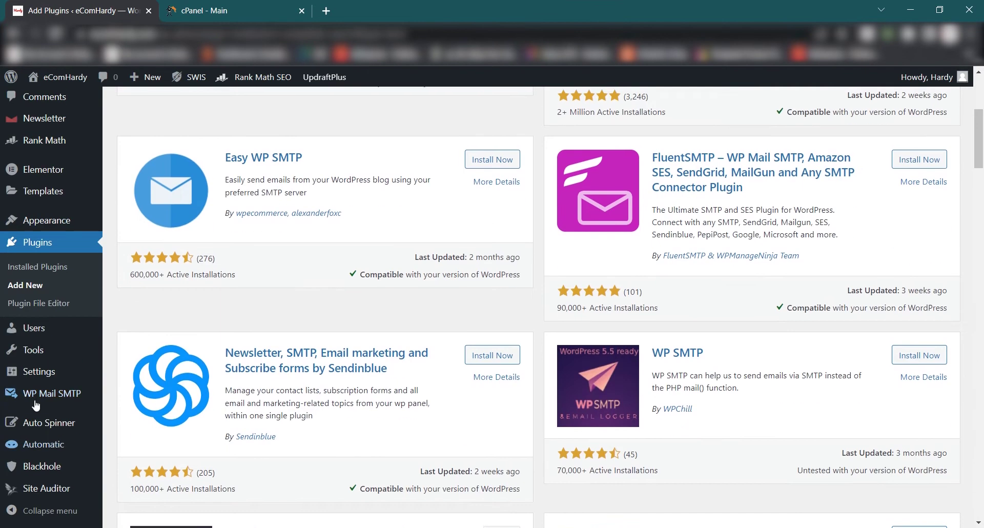
pyautogui.moveTo(95, 400)
pyautogui.click(136, 403)
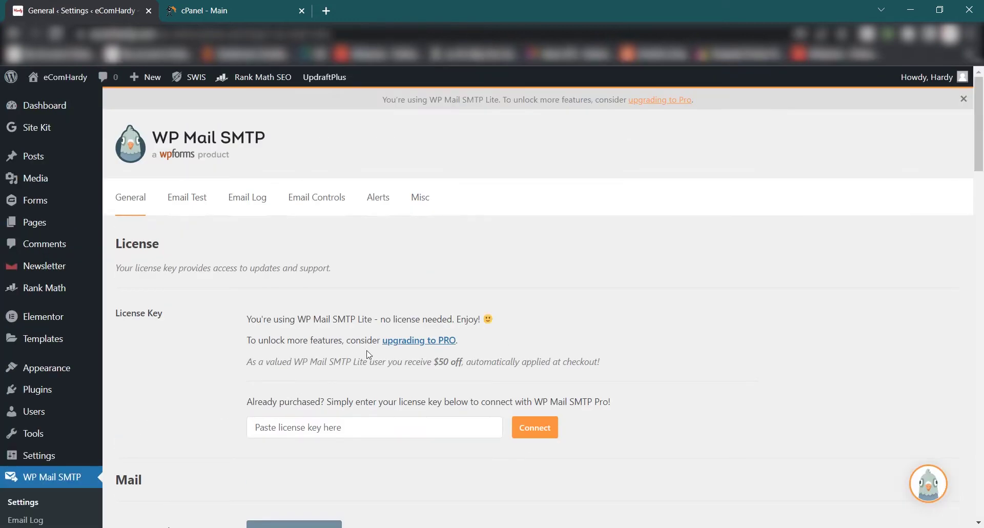
# Launch the WP Mail SMTP setup wizard and continue with Other SMTP as the mailer.
pyautogui.scroll(-8, 378, 386)
pyautogui.scroll(-3, 353, 351)
pyautogui.scroll(6, 328, 287)
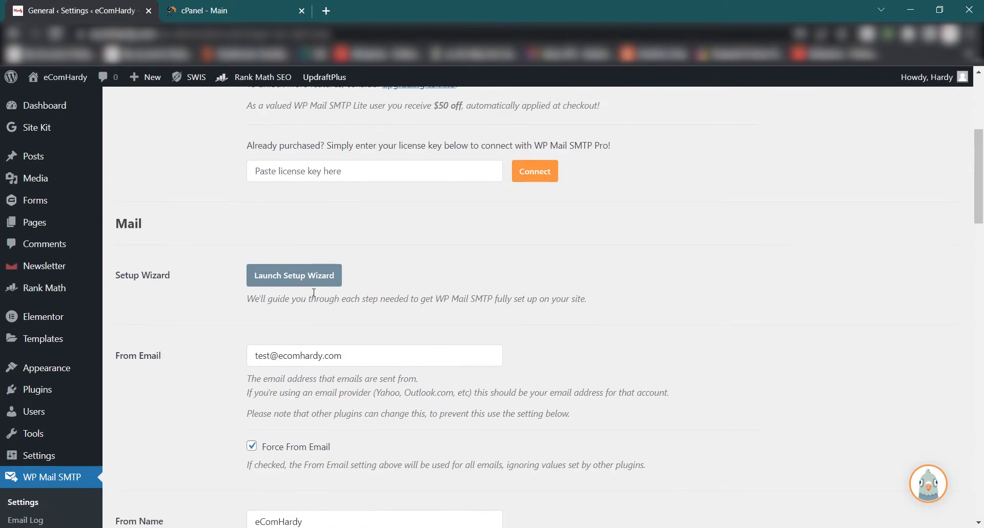
pyautogui.click(323, 276)
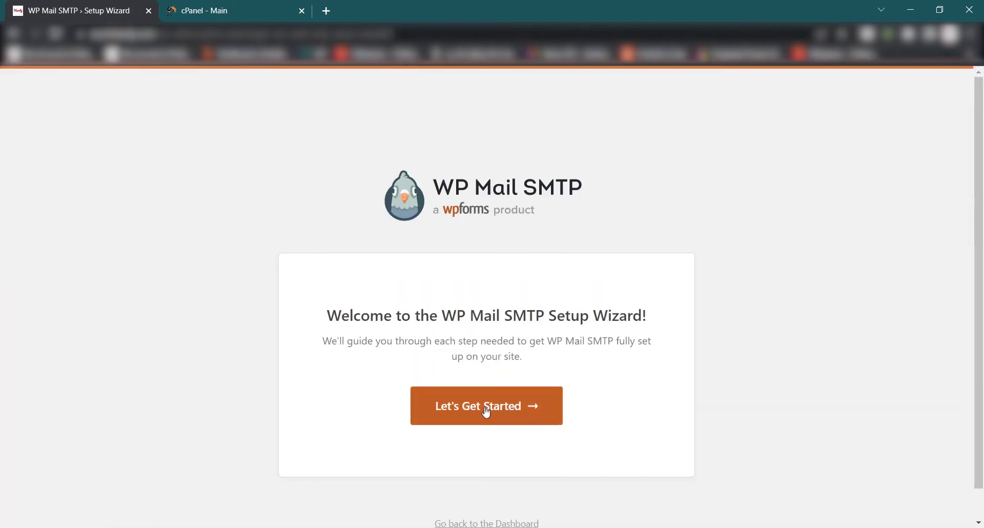
pyautogui.click(484, 408)
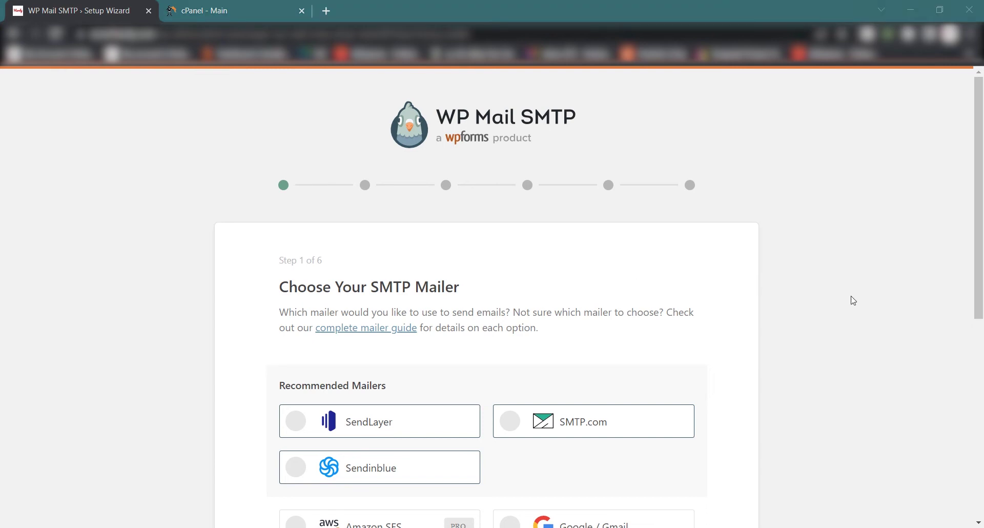
pyautogui.scroll(-5, 654, 345)
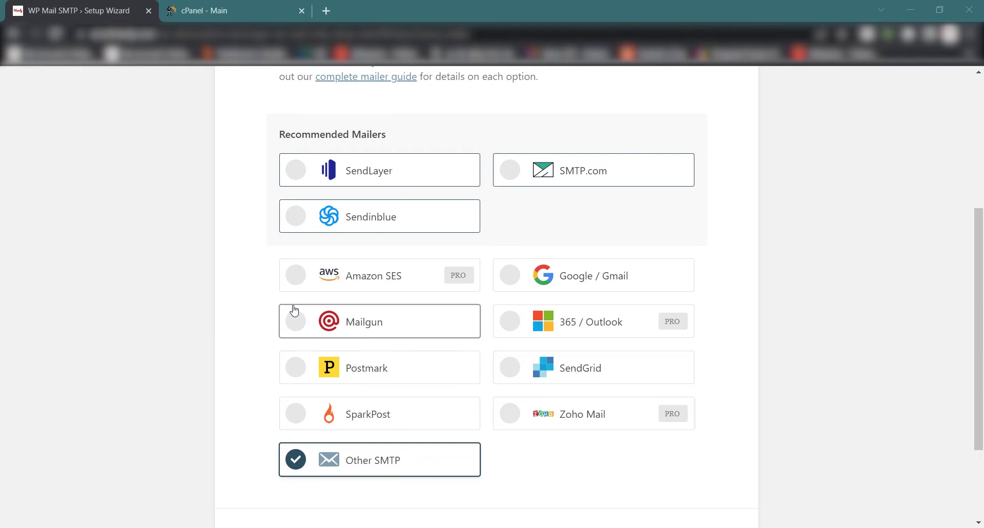
pyautogui.scroll(-3, 453, 294)
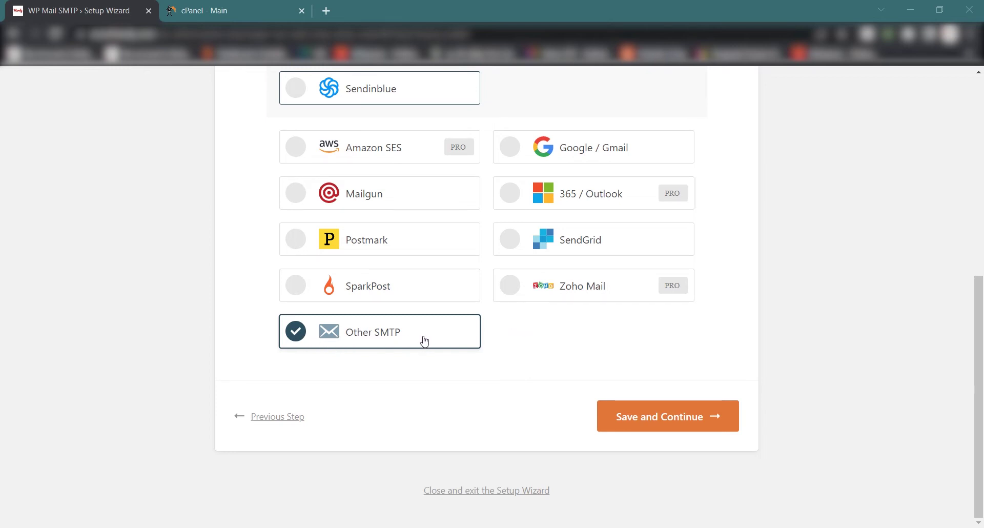
pyautogui.click(644, 412)
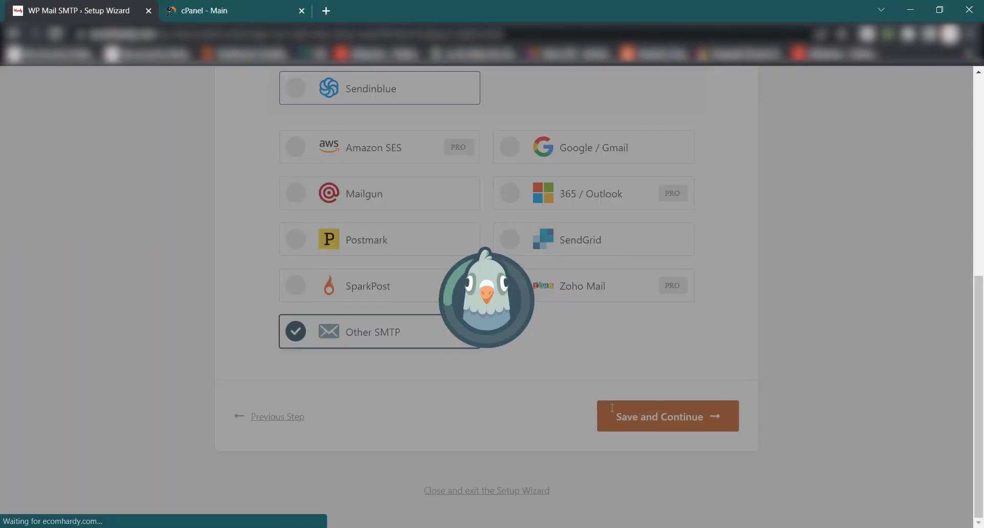
pyautogui.scroll(-6, 497, 336)
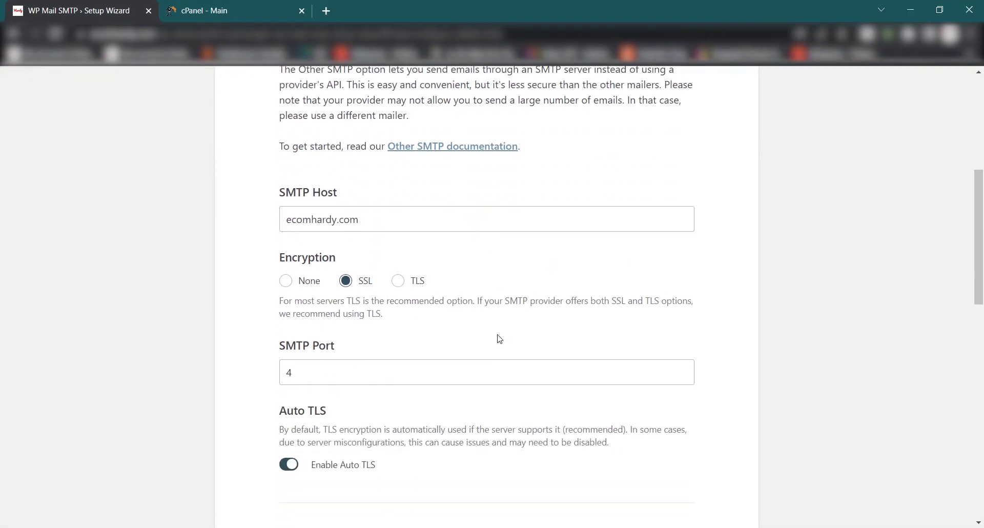
pyautogui.scroll(-3, 499, 339)
pyautogui.scroll(6, 481, 342)
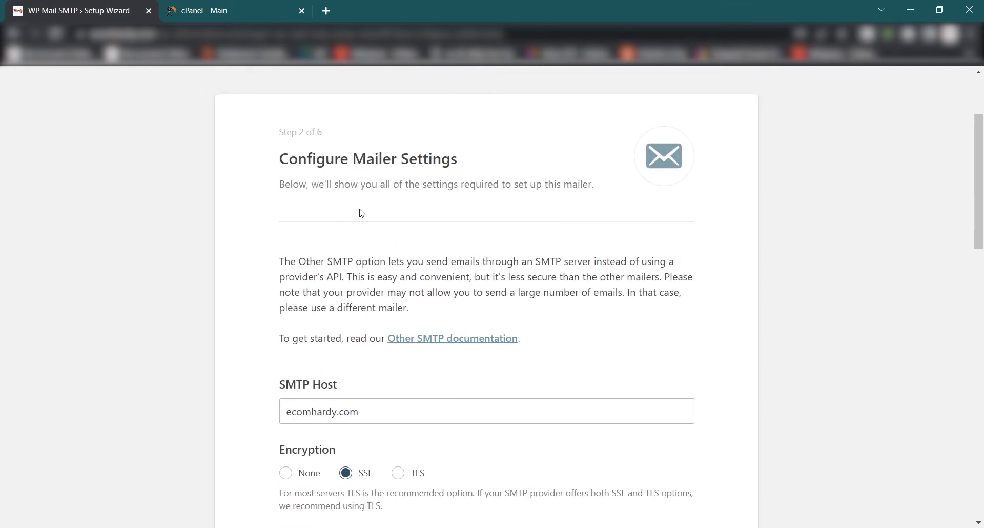
pyautogui.scroll(-3, 338, 297)
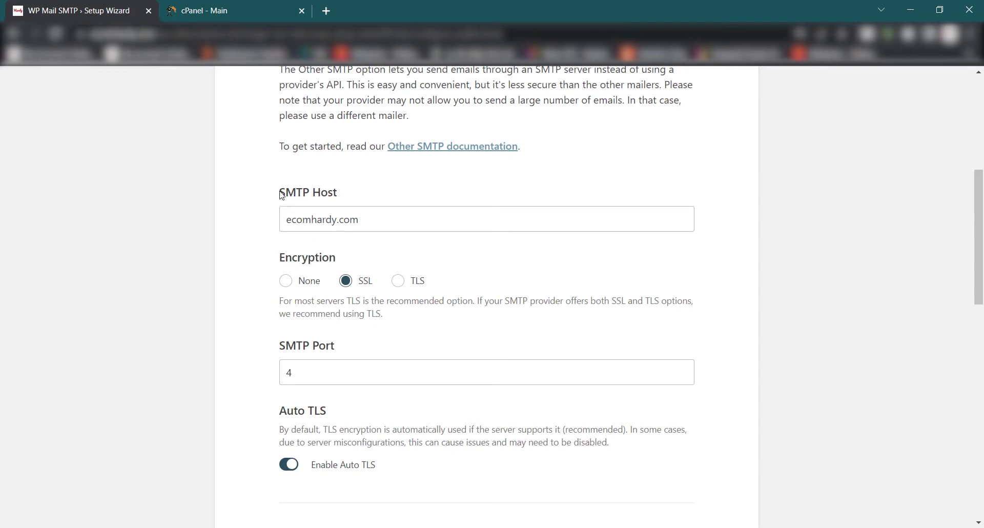
pyautogui.scroll(-3, 410, 232)
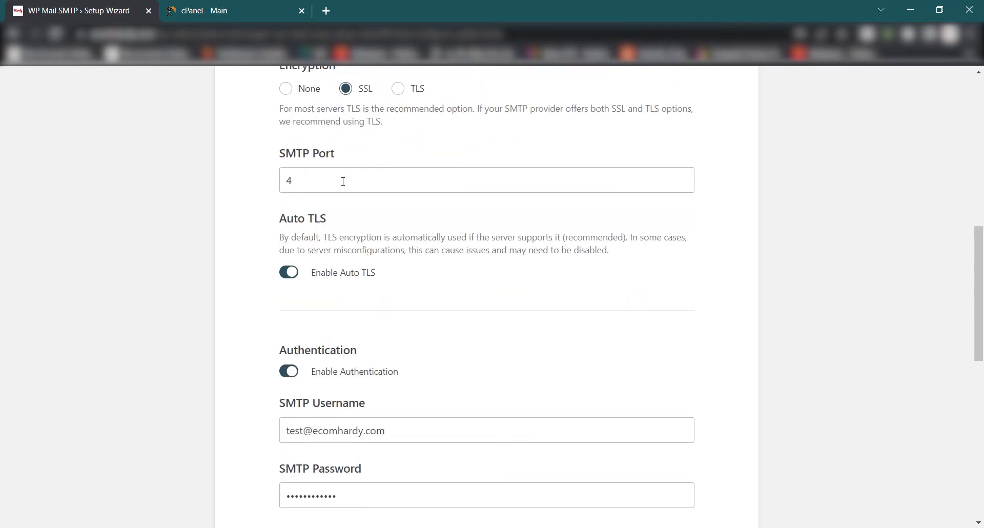
pyautogui.scroll(6, 370, 337)
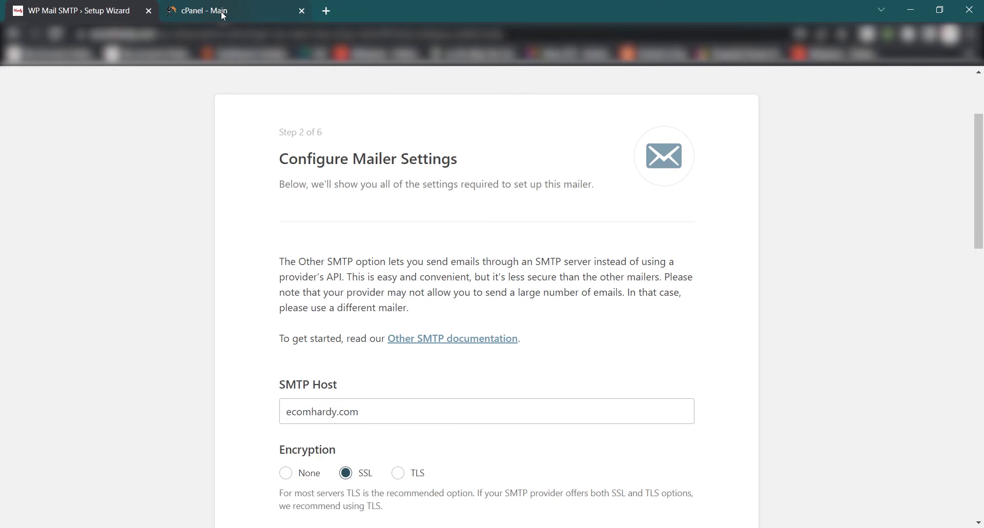
# Filter the cPanel dashboard functions by 'mail' and open Email Accounts.
pyautogui.click(223, 16)
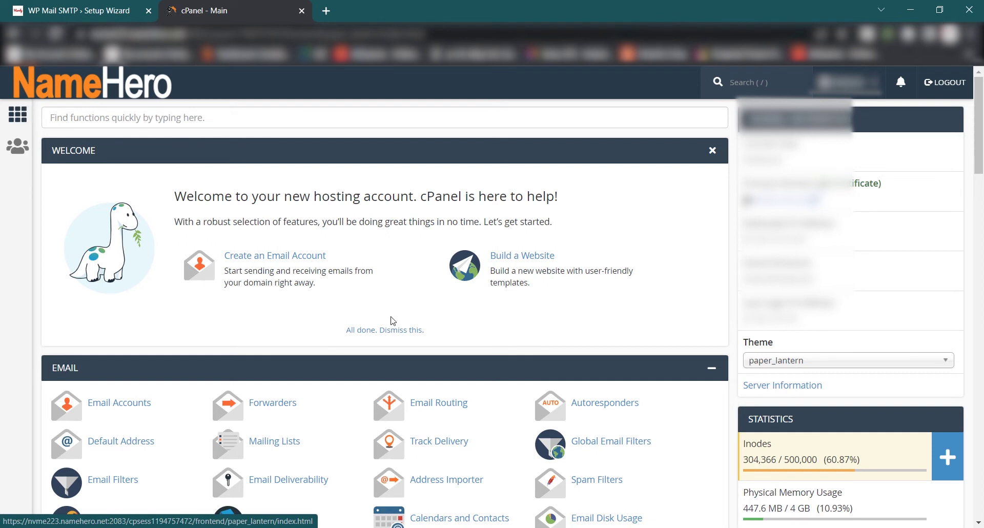
pyautogui.scroll(-14, 282, 312)
pyautogui.scroll(14, 414, 304)
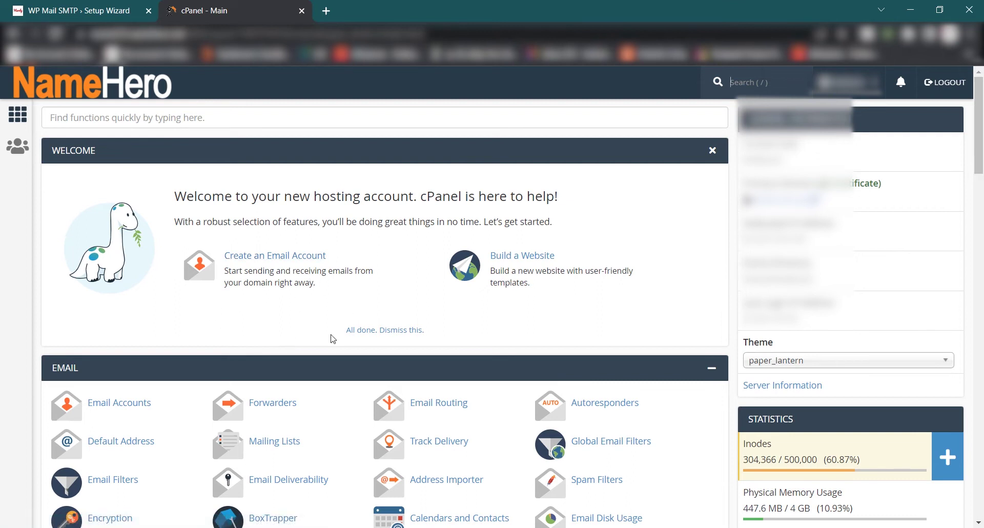
pyautogui.scroll(-3, 313, 343)
pyautogui.scroll(3, 300, 343)
pyautogui.click(123, 126)
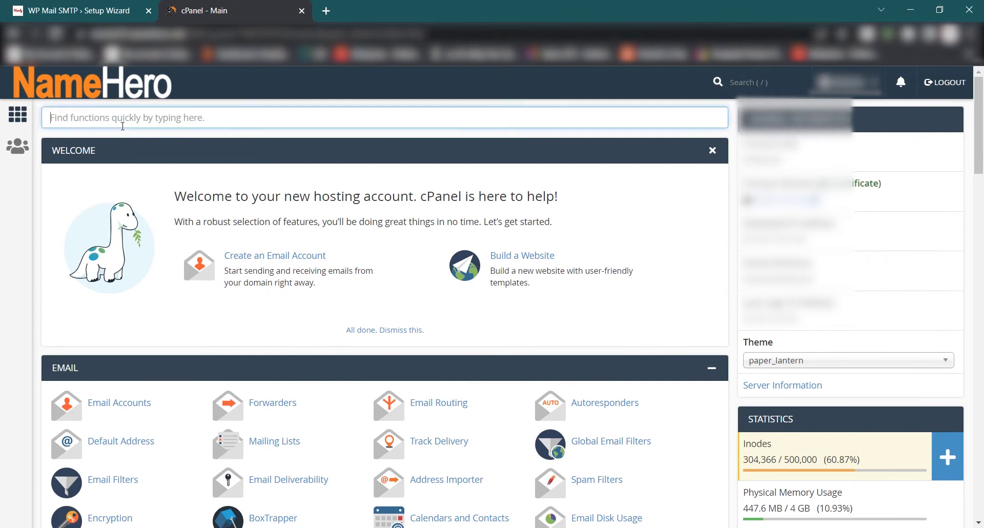
pyautogui.write('mail')
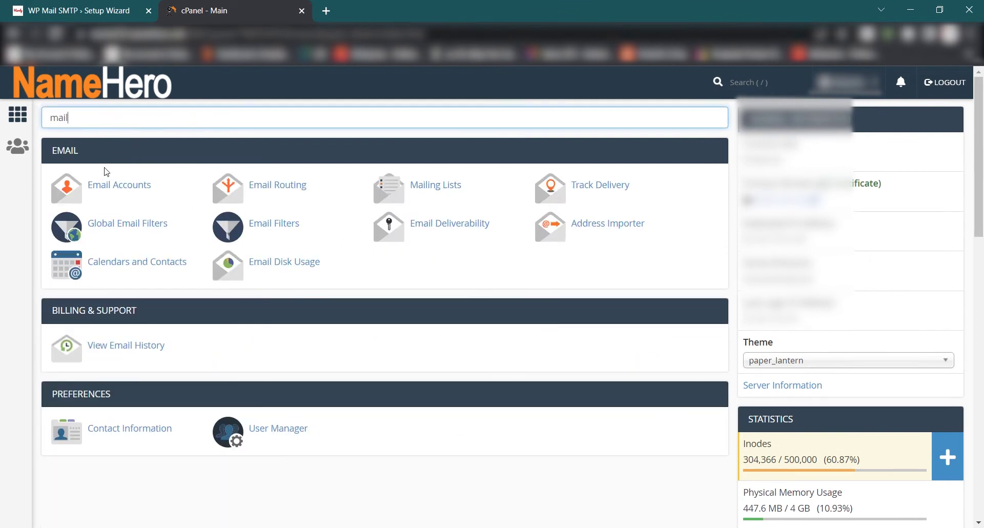
pyautogui.click(130, 187)
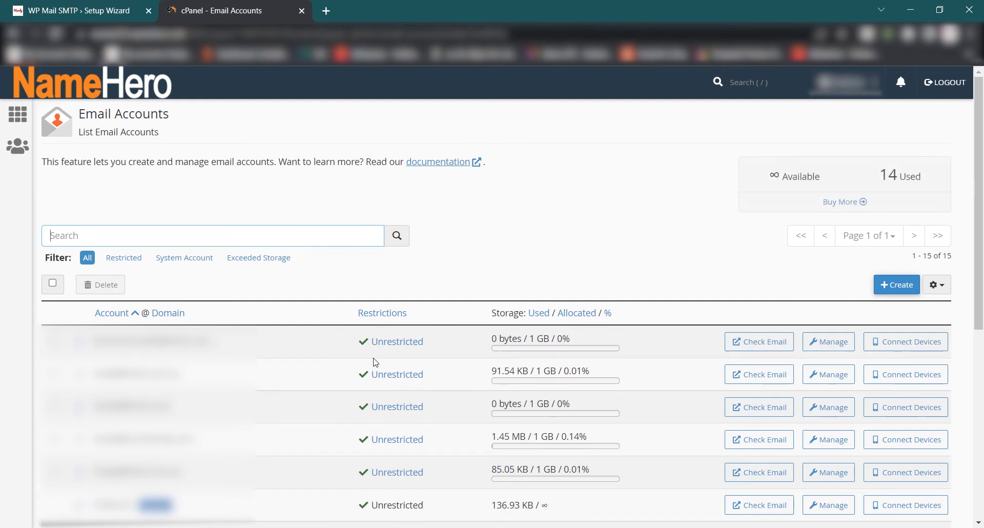
# Start a new email account from the Email Accounts list and open the Domain choices.
pyautogui.click(58, 9)
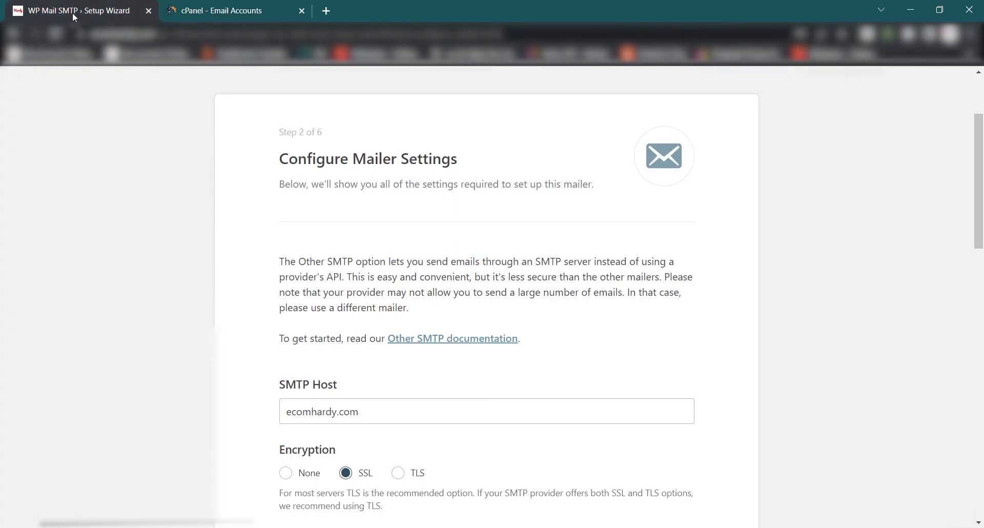
pyautogui.hotkey('ctrl', 'Tab')
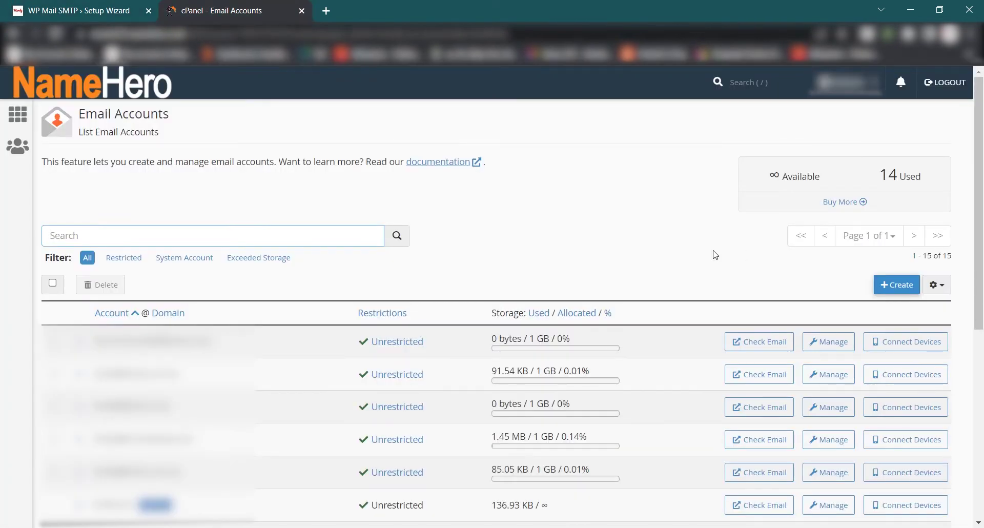
pyautogui.click(898, 285)
pyautogui.click(160, 249)
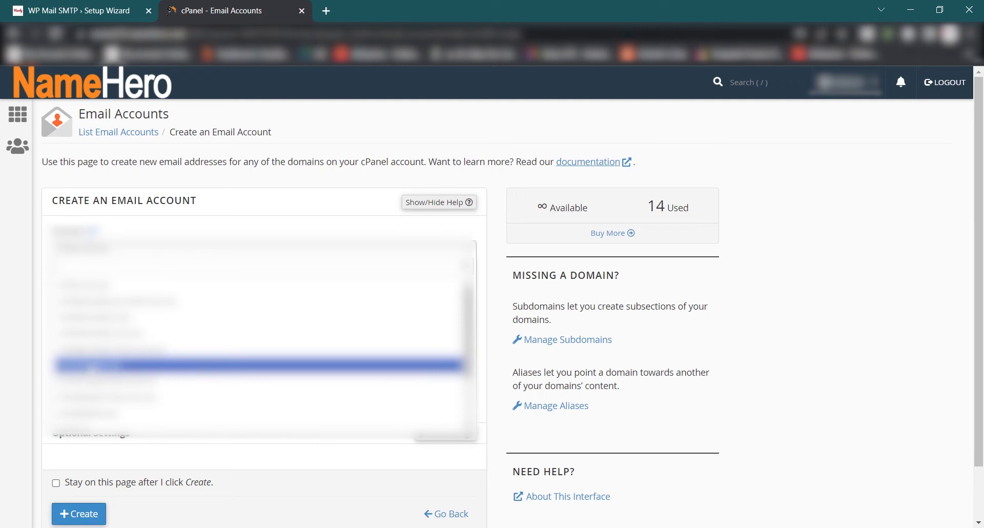
# Choose ecomhardy.com, enter username 'test', and set a password rated strength 100.
pyautogui.click(102, 365)
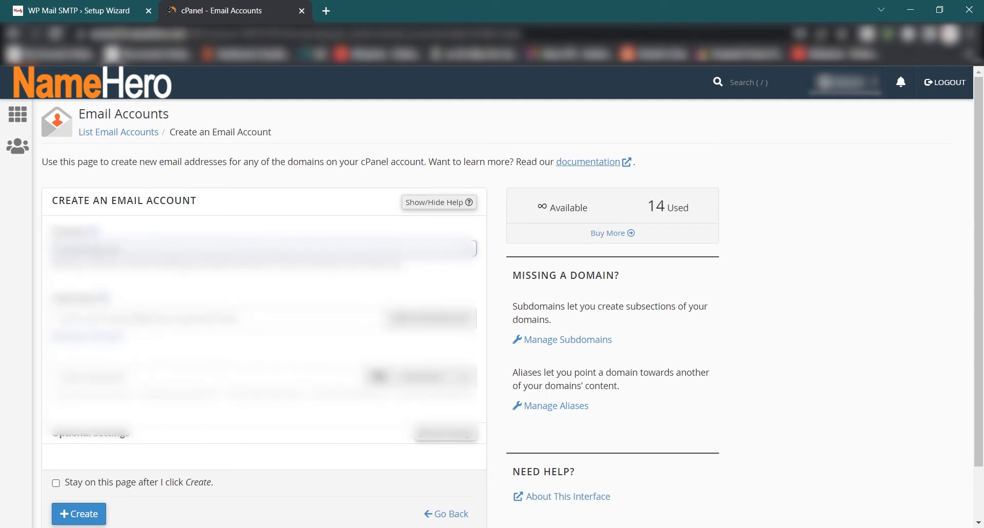
pyautogui.click(135, 317)
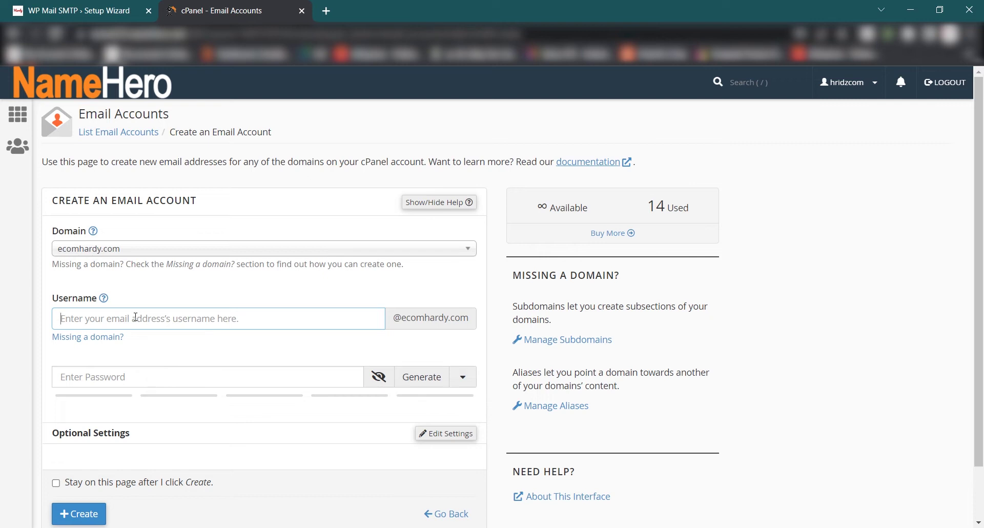
pyautogui.write('t')
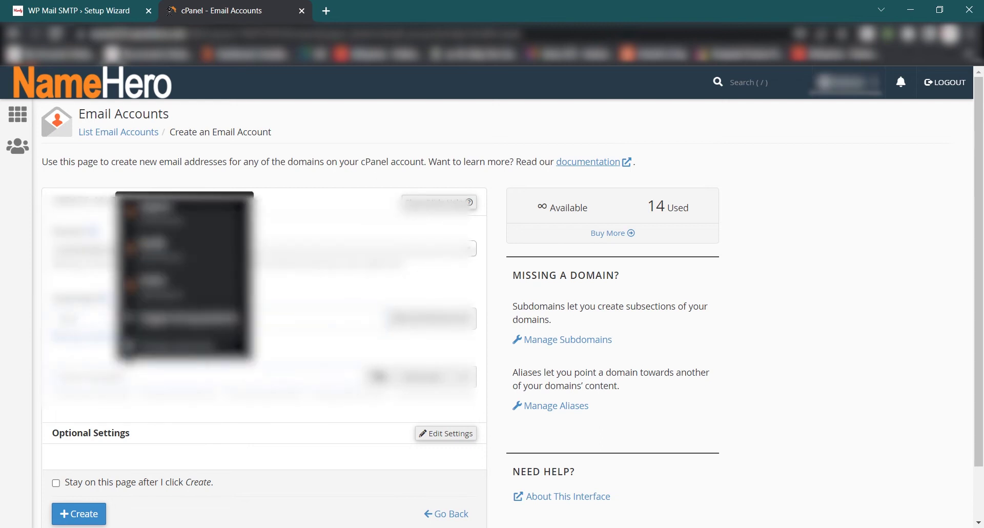
pyautogui.write('••••••')
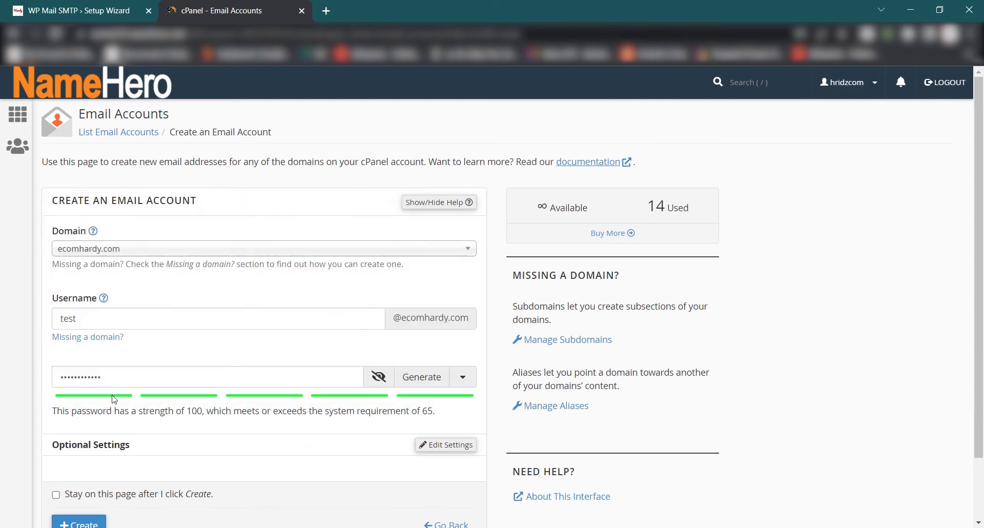
pyautogui.scroll(-1, 114, 399)
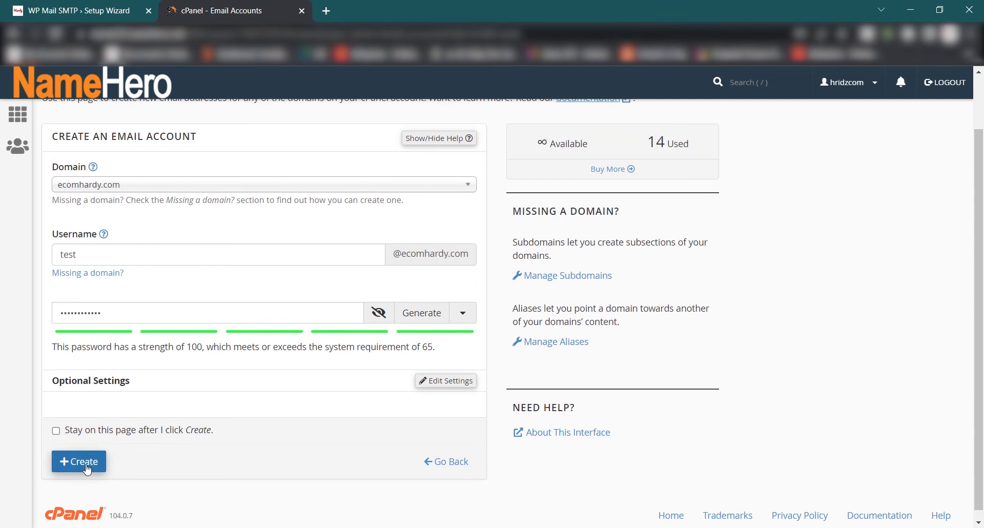
pyautogui.click(87, 468)
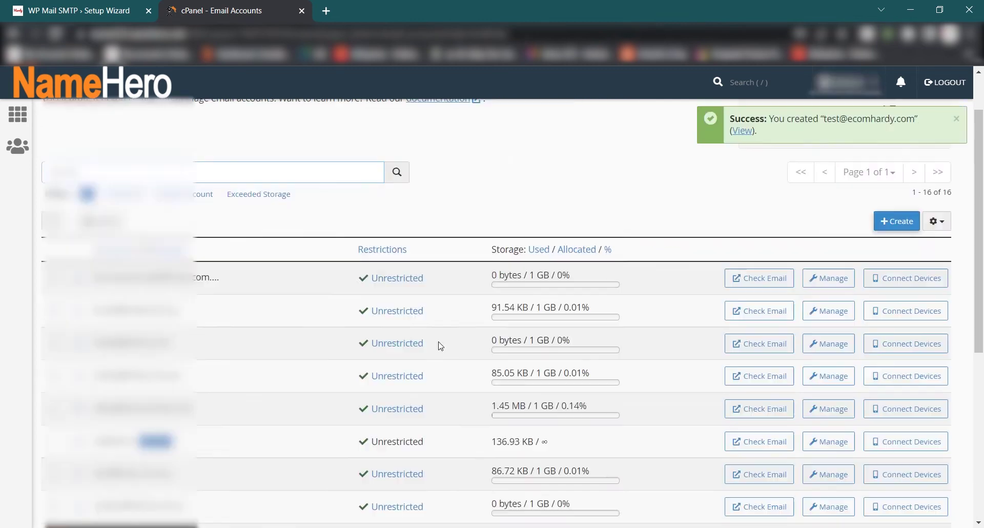
pyautogui.scroll(-6, 440, 346)
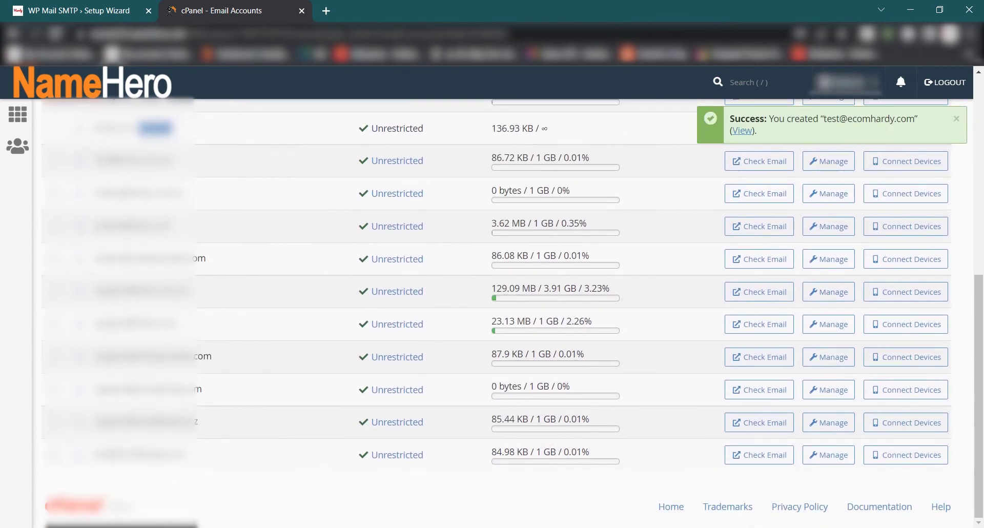
pyautogui.click(762, 456)
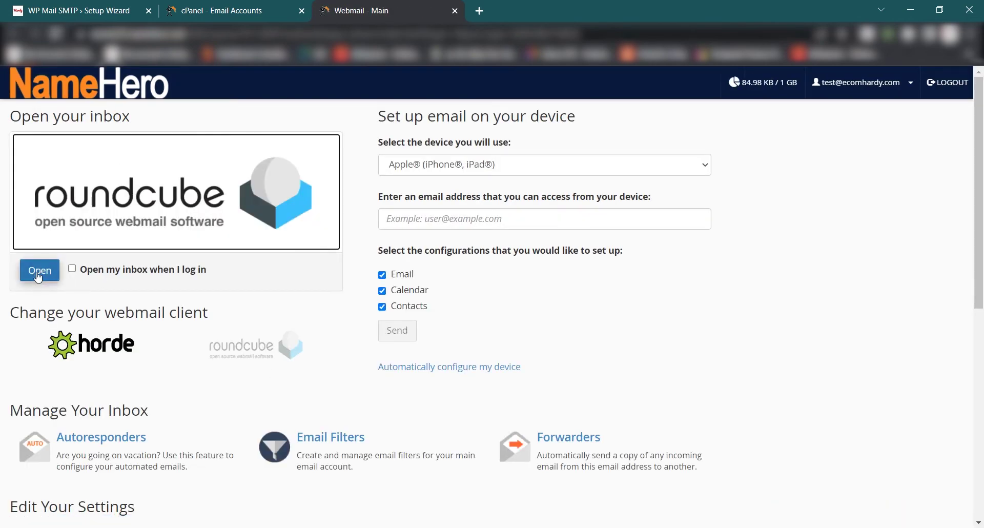
# Open the Roundcube inbox and read the Client configuration settings email (mail.ecomhardy.com, port 465).
pyautogui.click(38, 277)
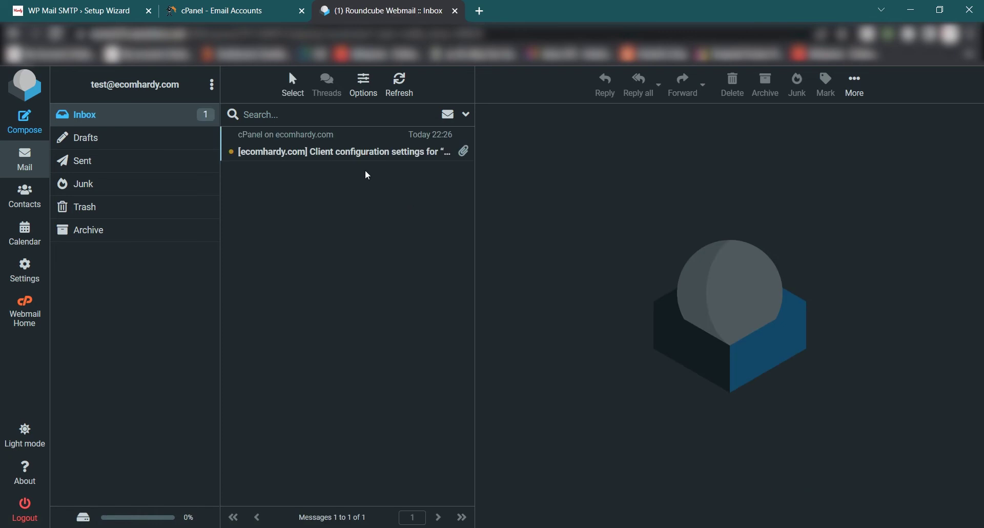
pyautogui.doubleClick(329, 153)
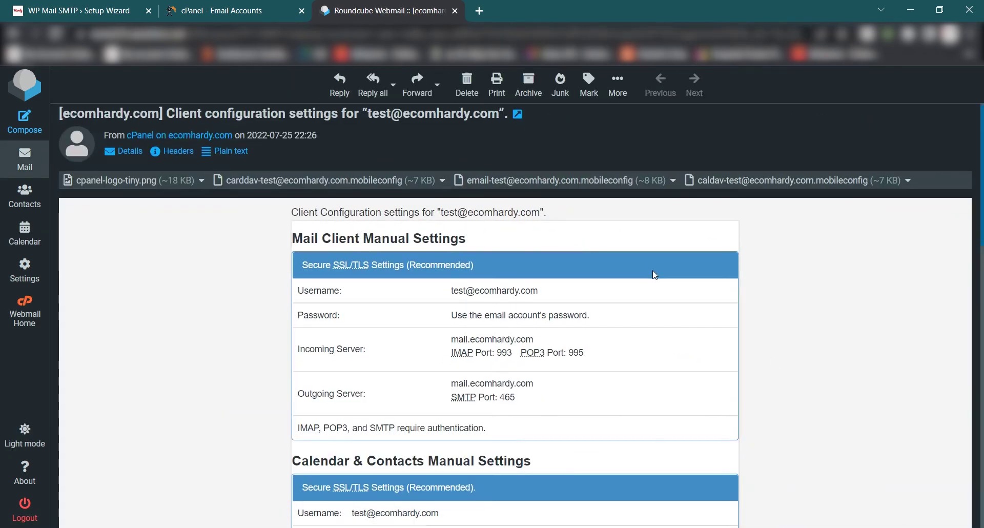
pyautogui.scroll(-3, 640, 282)
pyautogui.scroll(4, 563, 297)
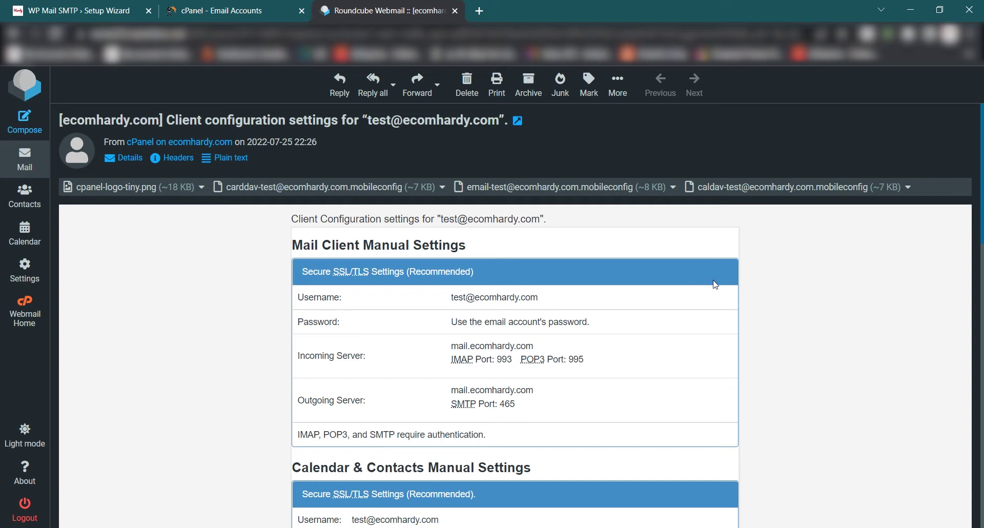
# Copy the outgoing server mail.ecomhardy.com from the email into SMTP Host.
pyautogui.click(55, 4)
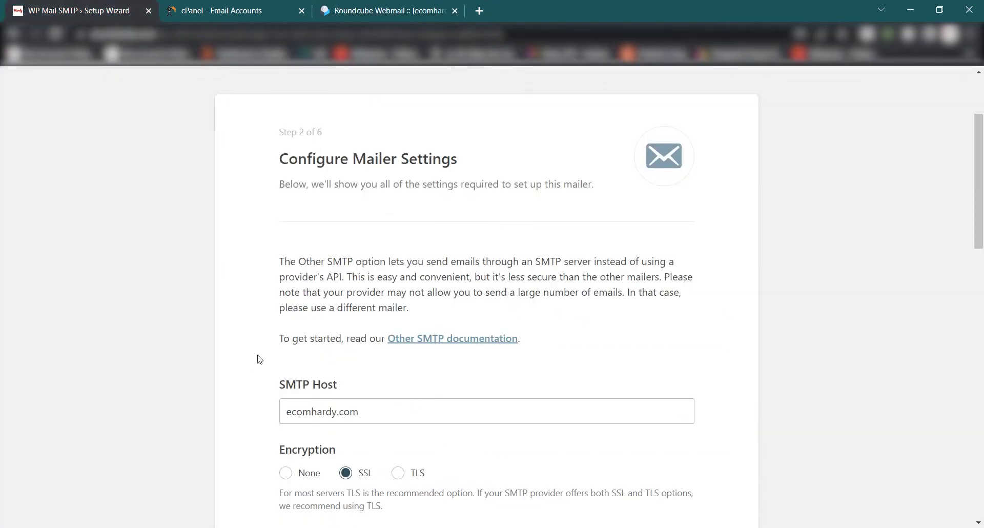
pyautogui.click(362, 4)
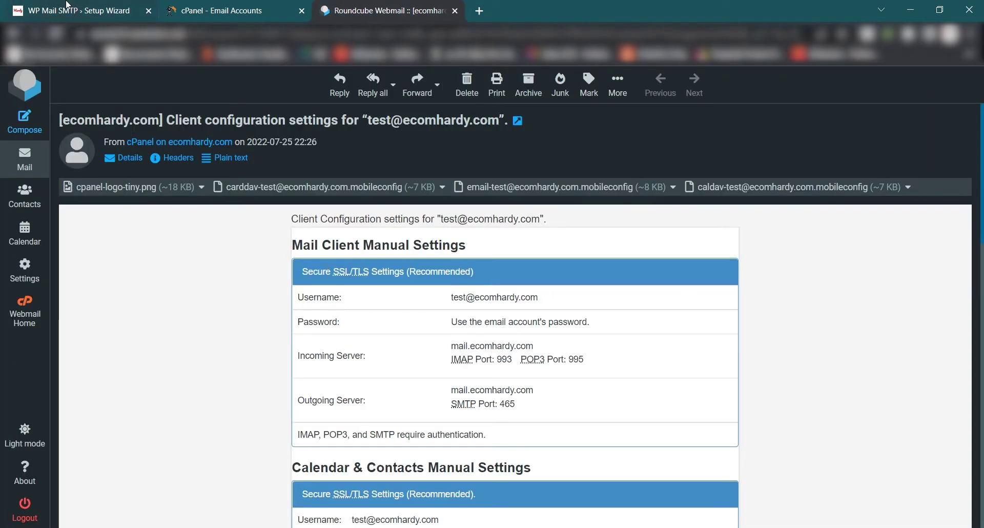
pyautogui.moveTo(546, 300); pyautogui.dragTo(451, 305)
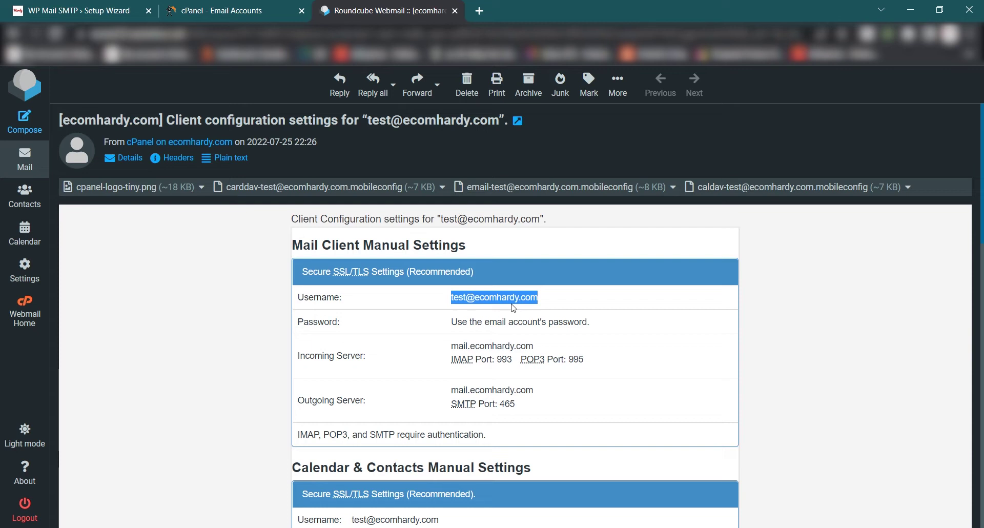
pyautogui.click(109, 7)
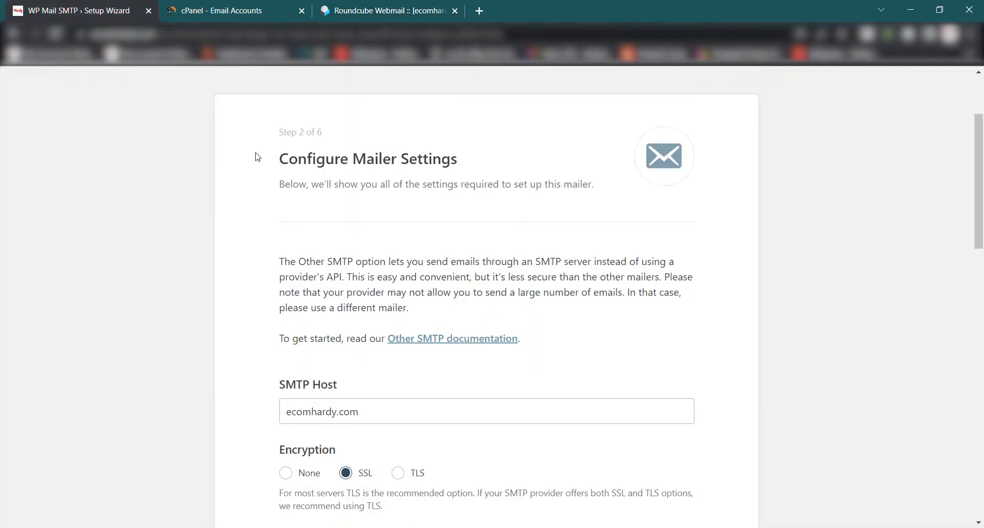
pyautogui.click(285, 413)
pyautogui.scroll(-4, 234, 115)
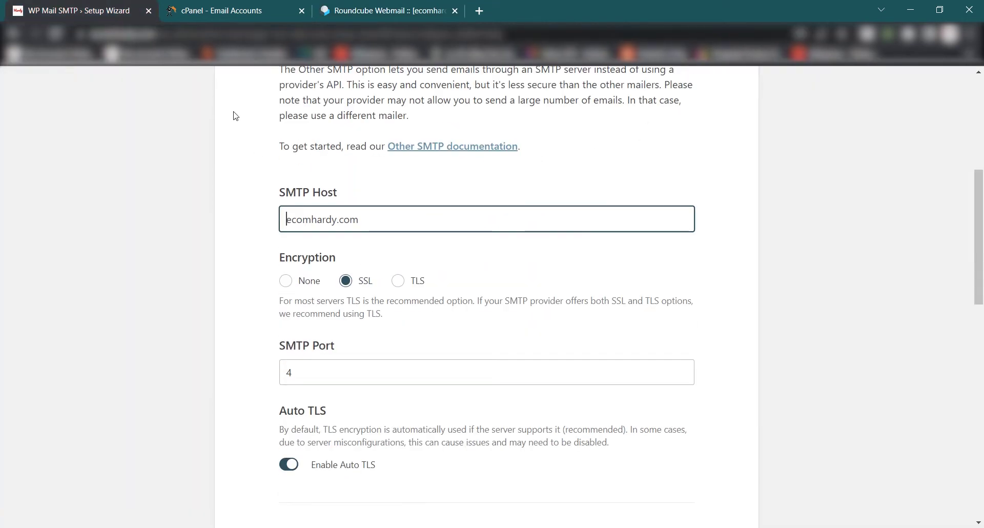
pyautogui.click(379, 7)
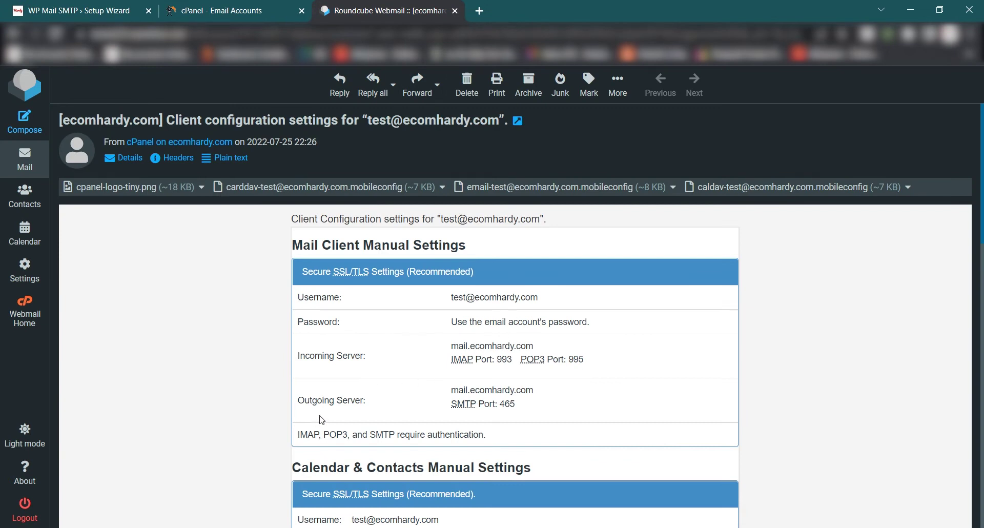
pyautogui.moveTo(530, 391); pyautogui.dragTo(445, 400)
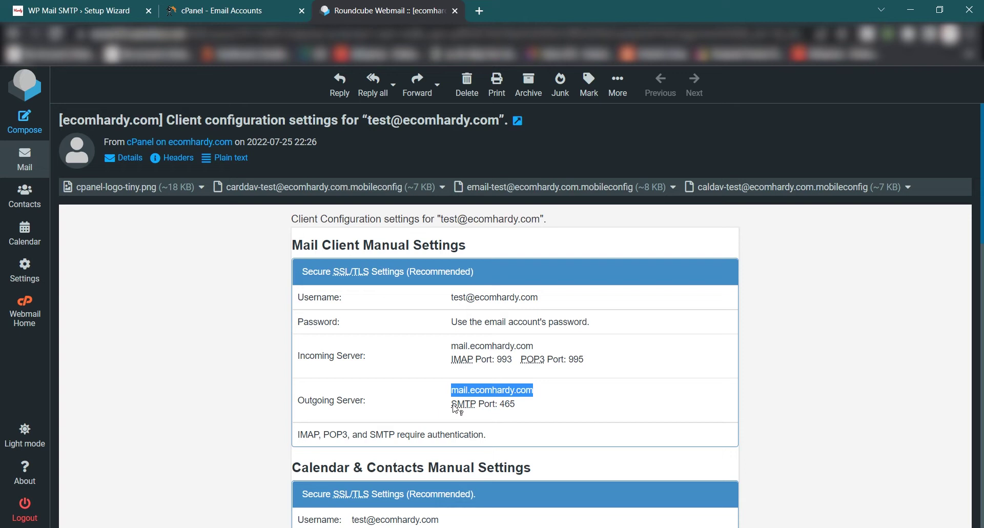
pyautogui.click(413, 410)
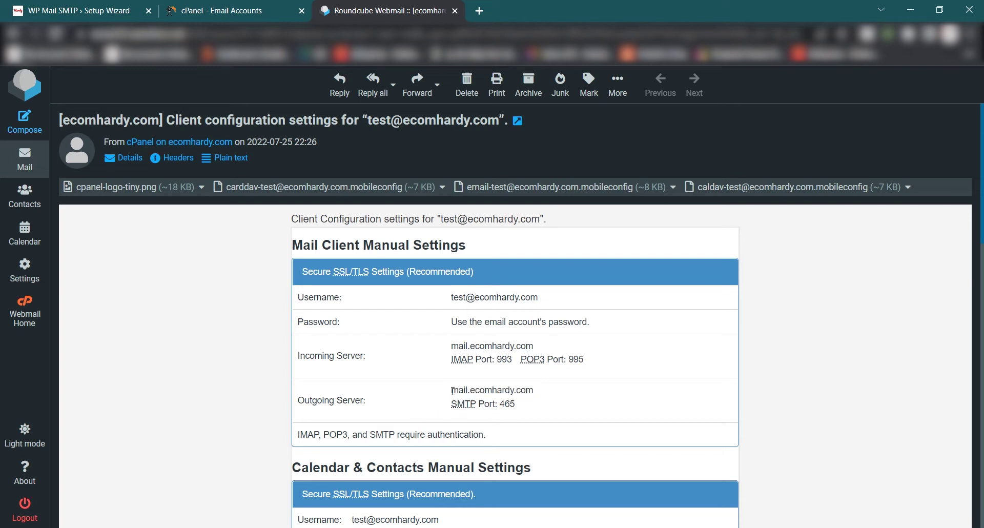
pyautogui.moveTo(452, 391); pyautogui.dragTo(537, 394)
pyautogui.hotkey('ctrl', 'c')
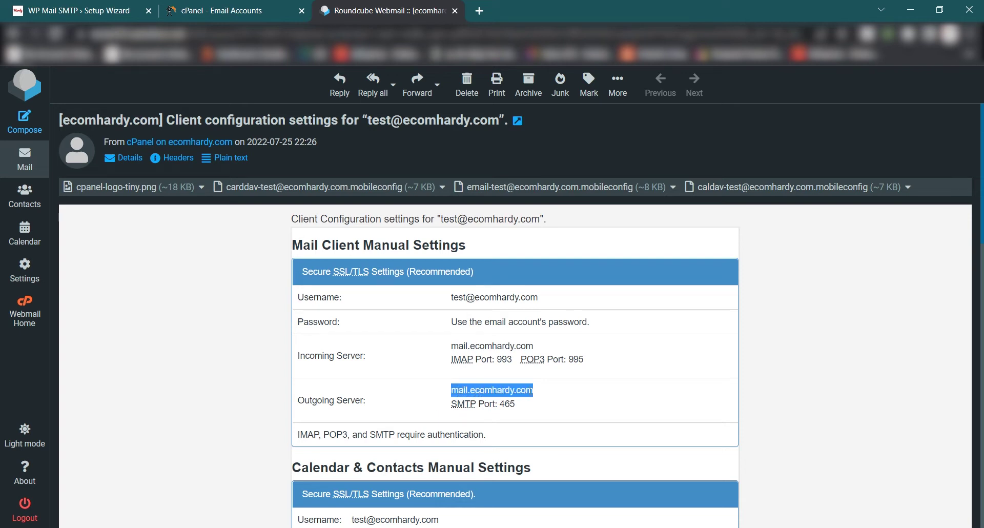
pyautogui.click(93, 4)
pyautogui.moveTo(361, 220); pyautogui.dragTo(195, 222)
pyautogui.hotkey('ctrl', 'v')
# Copy port 465 from the email into the SMTP Port field.
pyautogui.moveTo(385, 11); pyautogui.dragTo(230, 11)
pyautogui.click(402, 401)
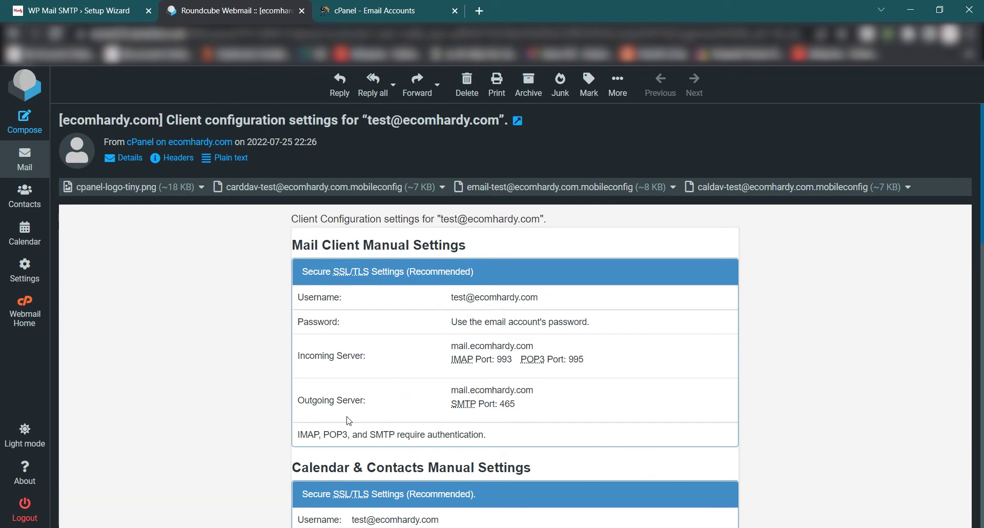
pyautogui.doubleClick(511, 406)
pyautogui.hotkey('ctrl', 'c')
pyautogui.hotkey('ctrl', 'shift', 'Tab')
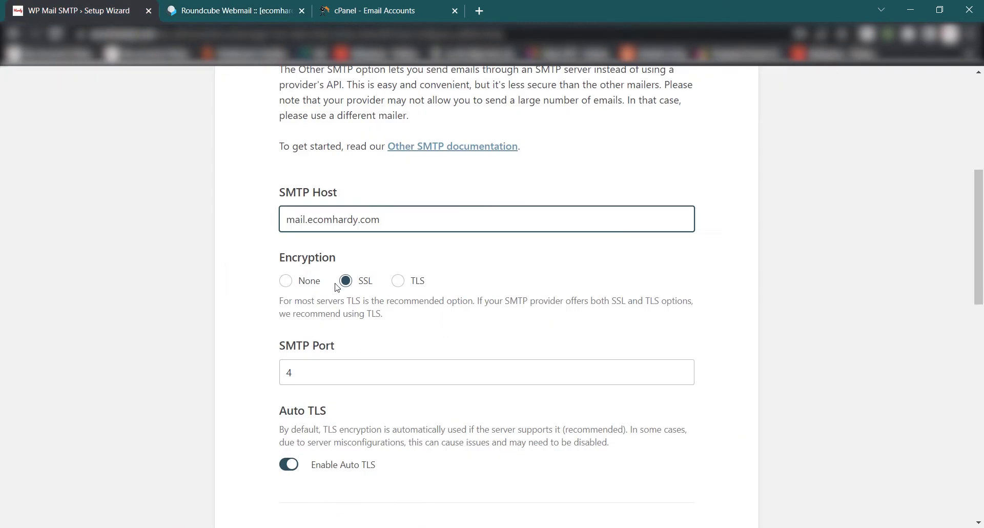
pyautogui.doubleClick(332, 373)
pyautogui.hotkey('ctrl', 'v')
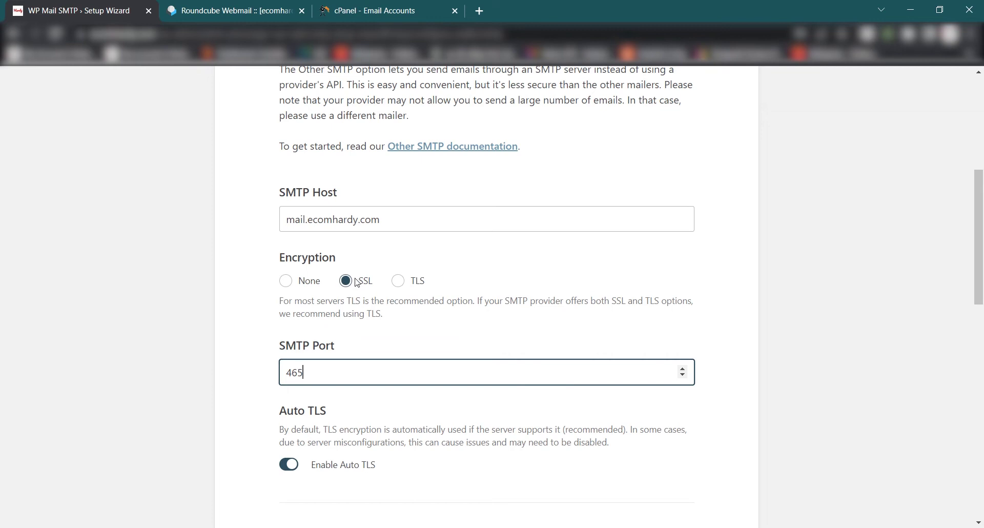
# Copy the mailbox's account username from the configuration settings email.
pyautogui.hotkey('ctrl', 'Tab')
pyautogui.scroll(-4, 563, 318)
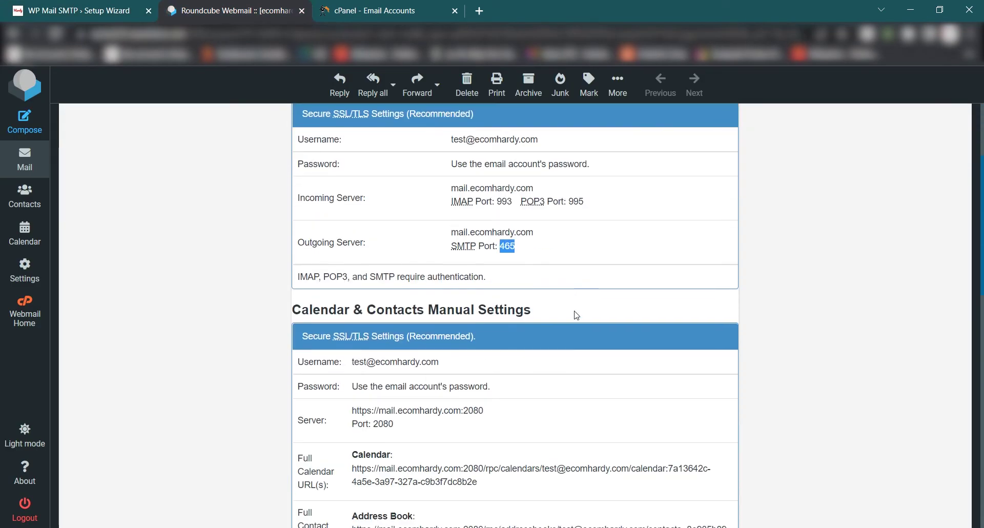
pyautogui.moveTo(443, 263); pyautogui.dragTo(353, 263)
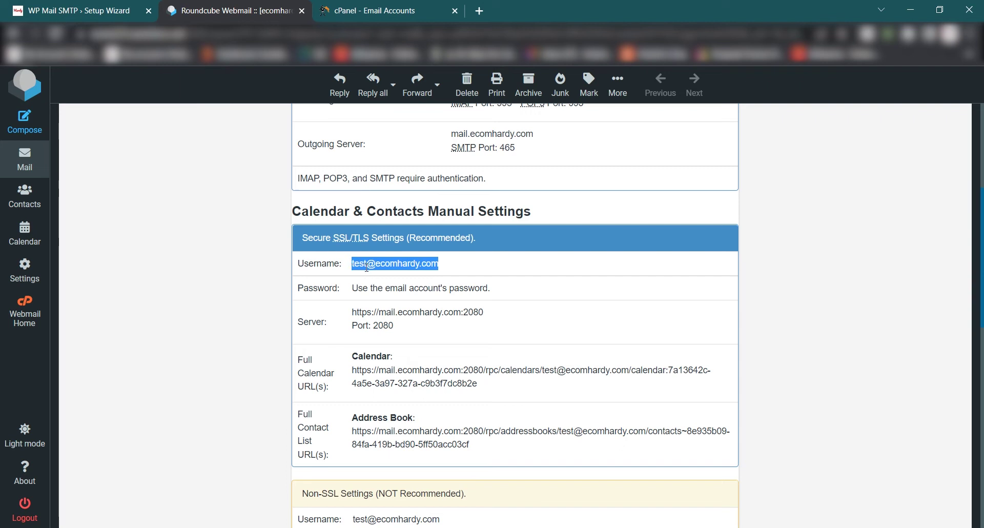
pyautogui.scroll(1, 285, 303)
pyautogui.scroll(3, 285, 305)
pyautogui.hotkey('ctrl', 'shift', 'Tab')
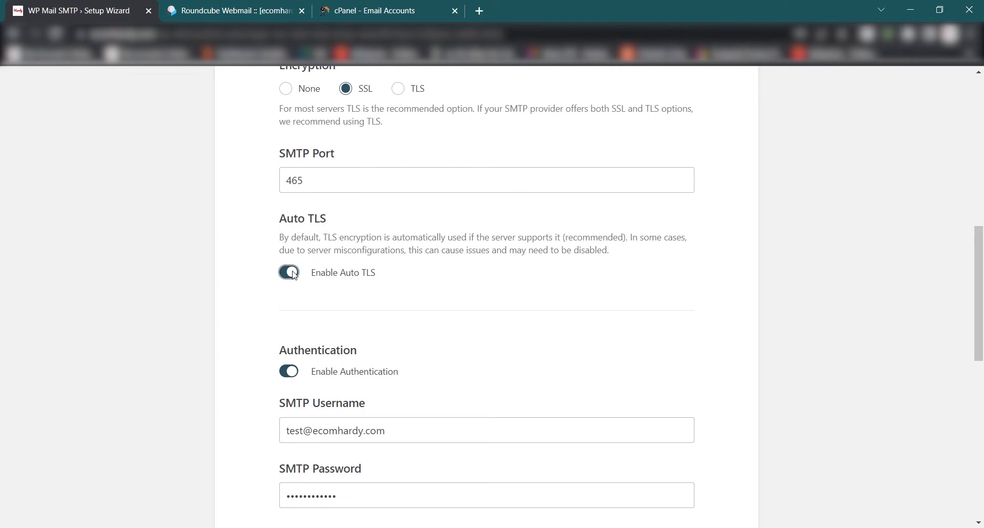
# Replace the SMTP Password value with the new mailbox's password.
pyautogui.scroll(-2, 281, 290)
pyautogui.moveTo(386, 302); pyautogui.dragTo(274, 300)
pyautogui.click(279, 301)
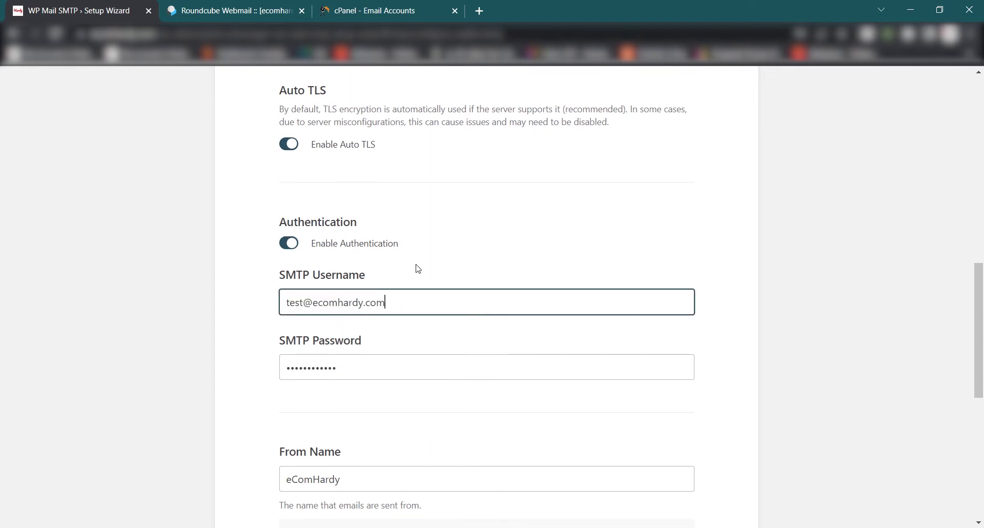
pyautogui.click(435, 263)
pyautogui.moveTo(390, 357); pyautogui.dragTo(233, 367)
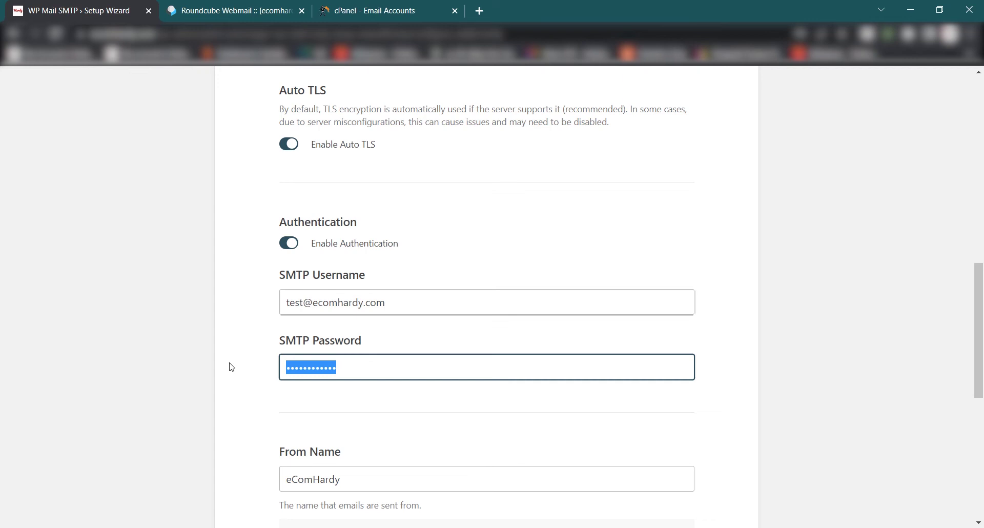
pyautogui.write('a')
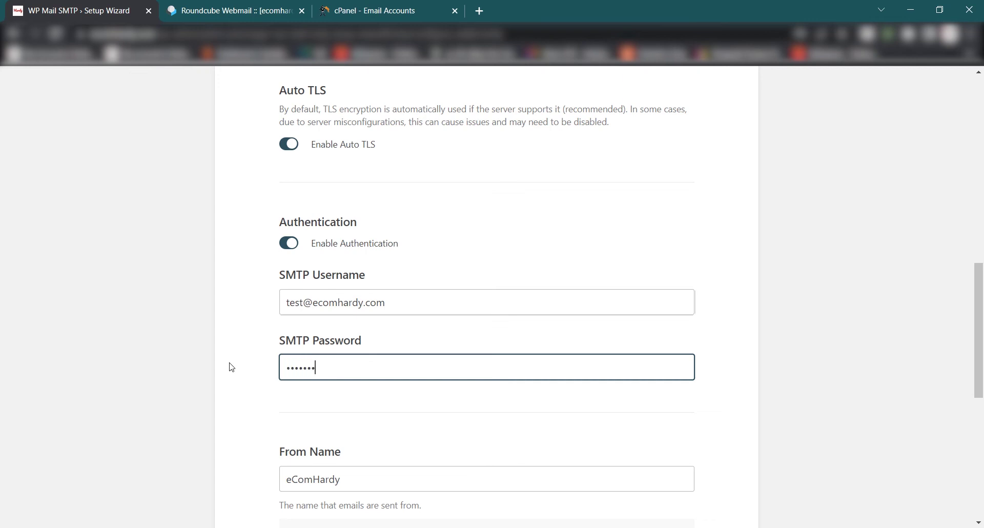
pyautogui.scroll(-4, 362, 417)
# Check From Name eComHardy and the mailbox address used as From Email.
pyautogui.click(303, 275)
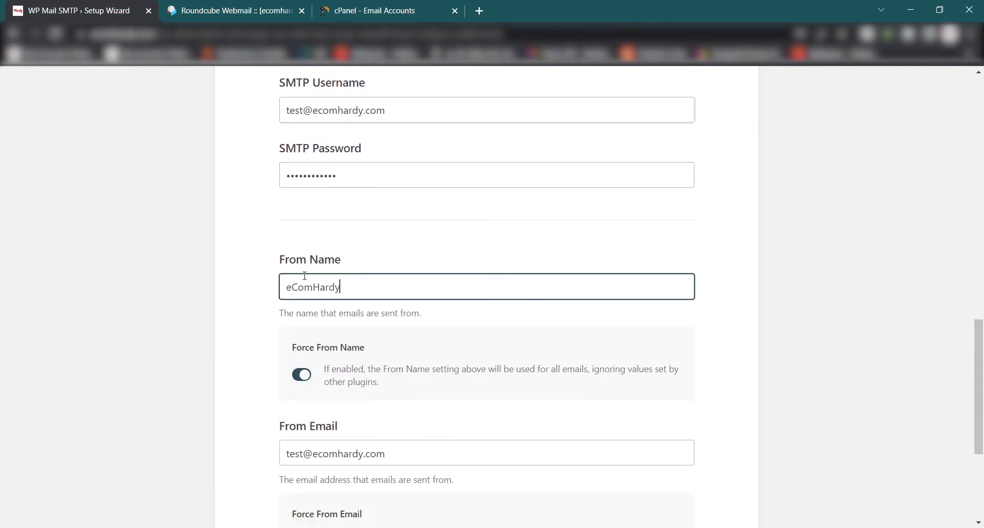
pyautogui.click(345, 291)
pyautogui.moveTo(363, 287); pyautogui.dragTo(281, 284)
pyautogui.click(340, 290)
pyautogui.moveTo(285, 110); pyautogui.dragTo(420, 117)
pyautogui.click(421, 115)
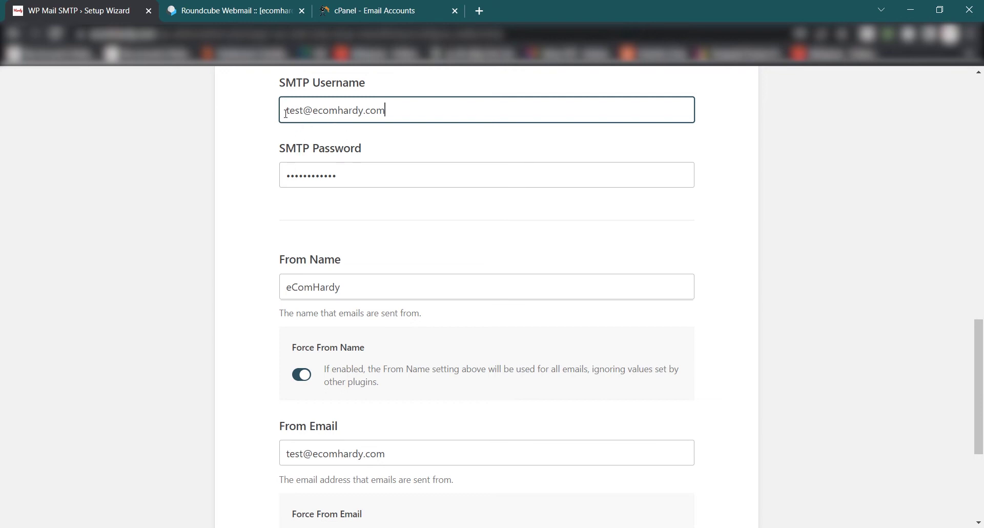
pyautogui.moveTo(286, 112); pyautogui.dragTo(397, 114)
pyautogui.click(400, 114)
pyautogui.click(354, 288)
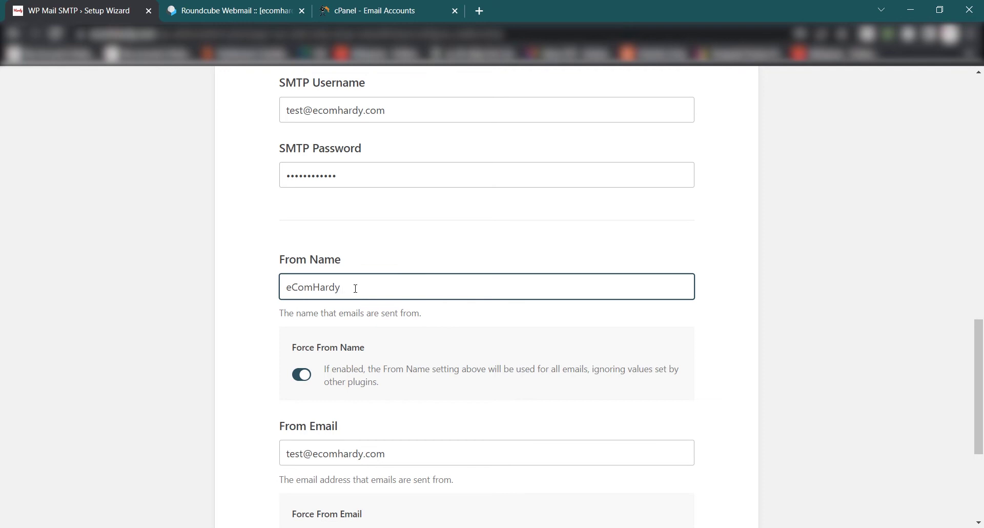
pyautogui.scroll(-3, 355, 289)
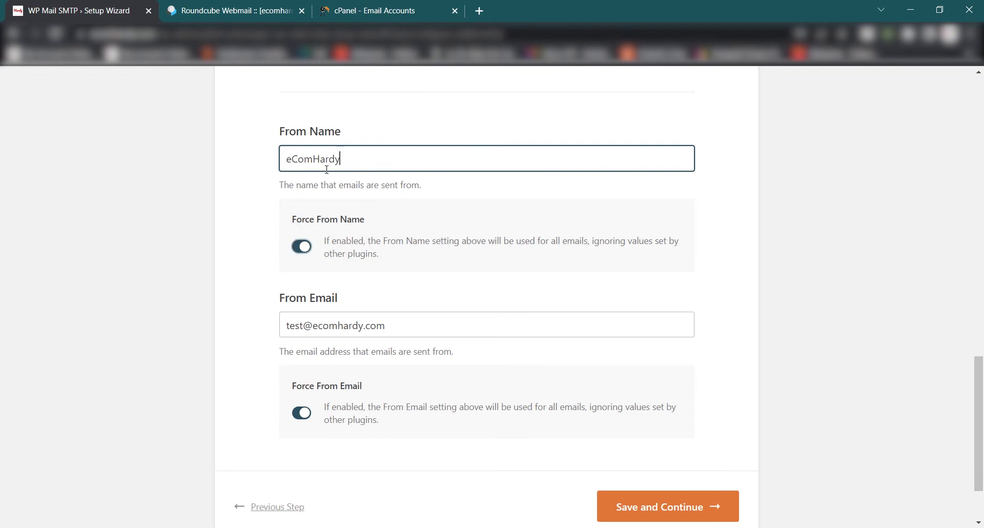
pyautogui.scroll(-2, 354, 218)
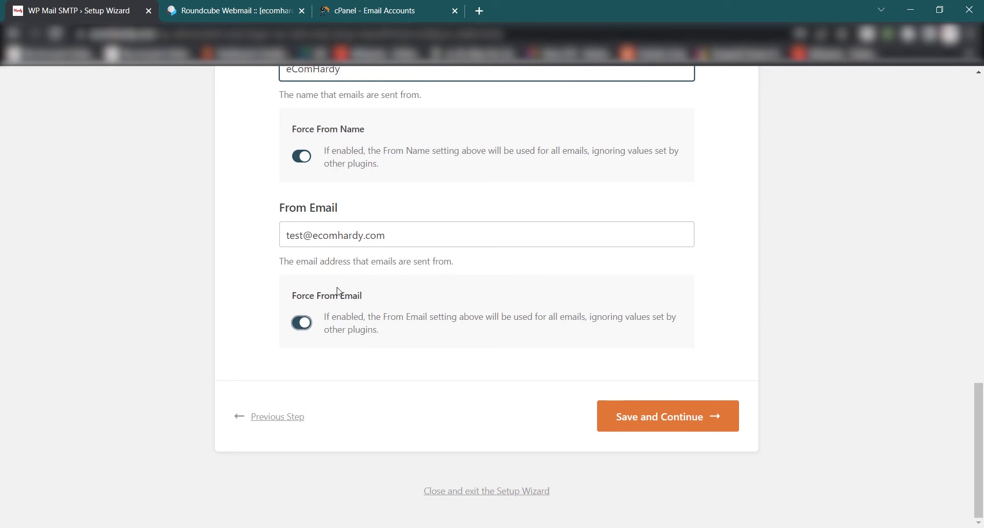
# Save the SMTP mailer settings and keep the default features.
pyautogui.click(649, 423)
pyautogui.click(469, 249)
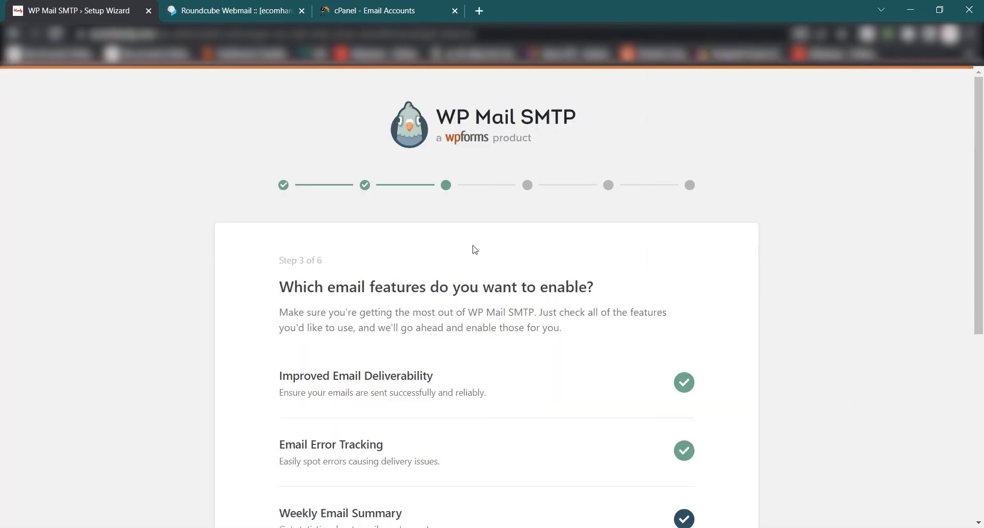
pyautogui.scroll(-3, 469, 249)
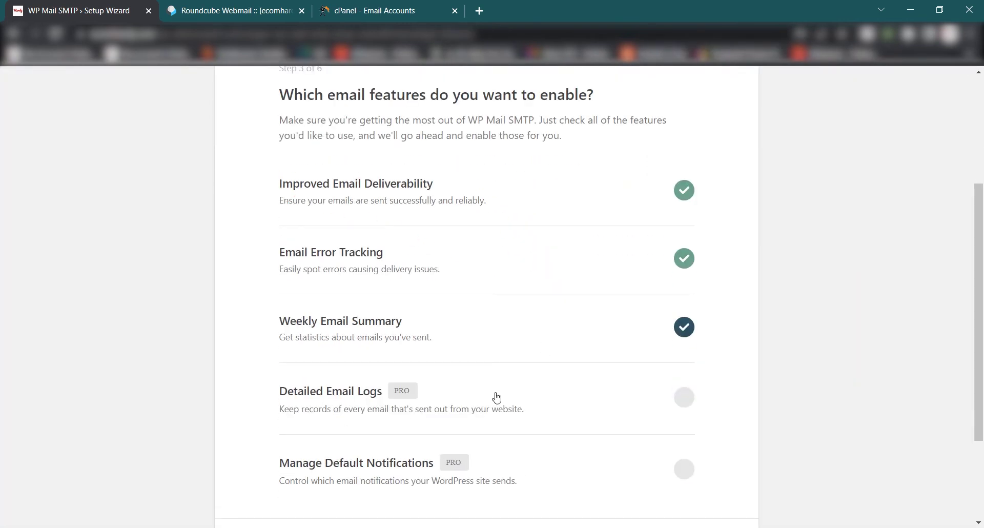
pyautogui.scroll(-2, 496, 397)
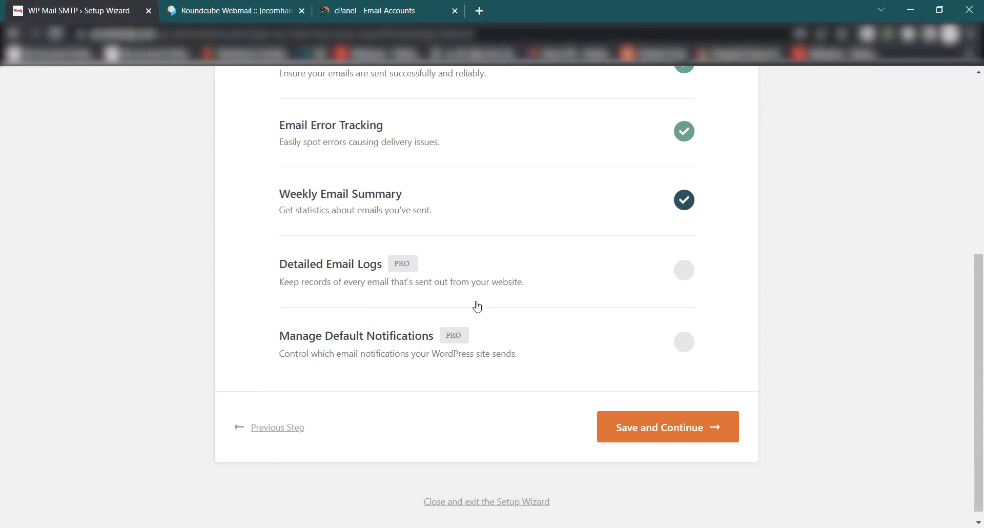
pyautogui.scroll(3, 500, 322)
pyautogui.scroll(-3, 584, 319)
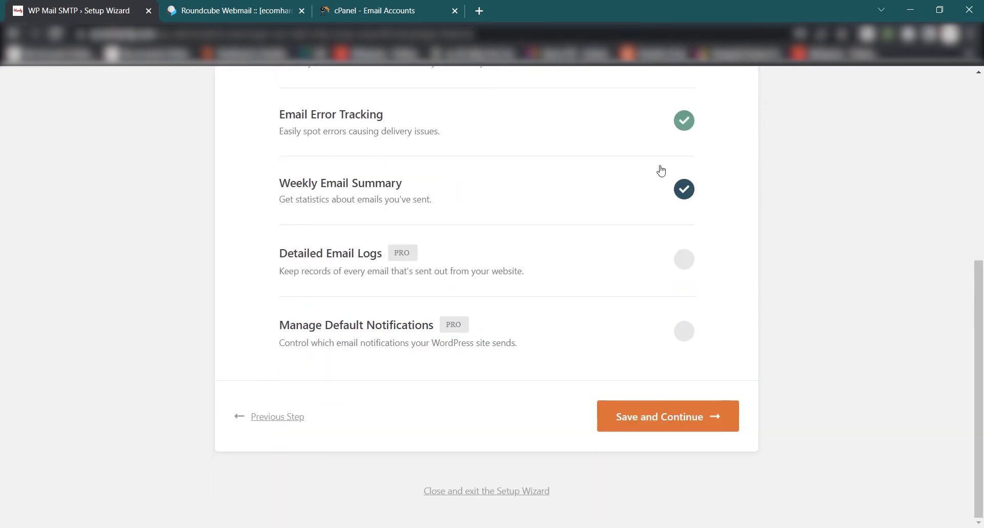
pyautogui.click(688, 426)
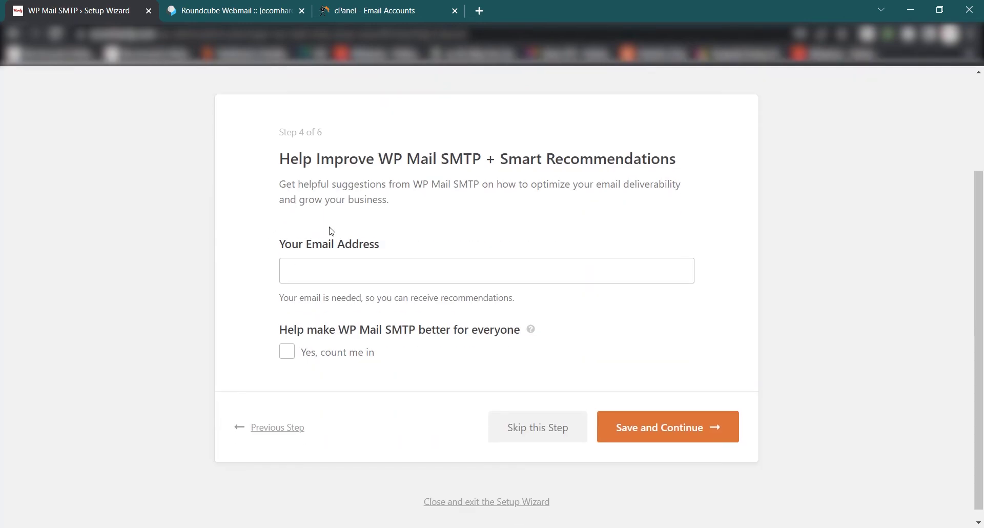
# Skip the recommendations and license key steps to reach the step 6 success page.
pyautogui.click(536, 427)
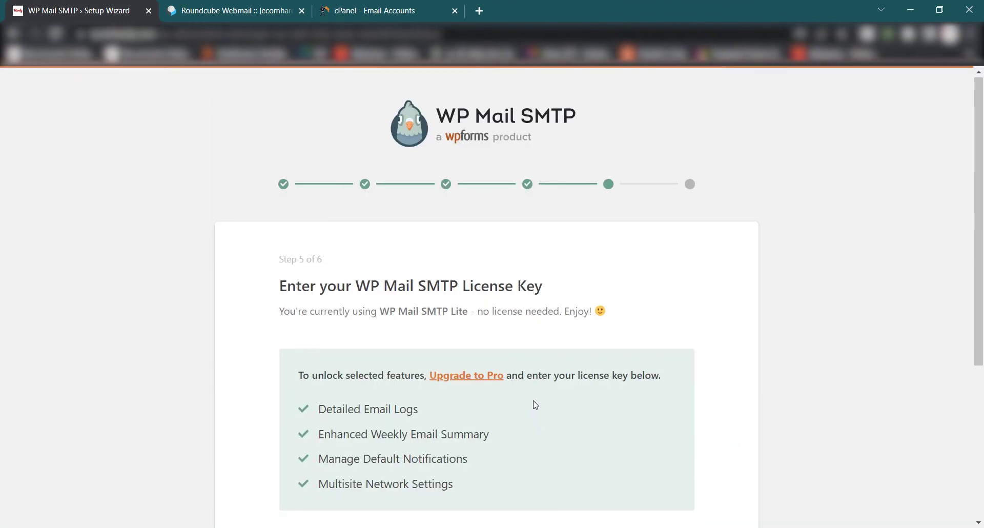
pyautogui.scroll(-4, 533, 402)
pyautogui.click(680, 413)
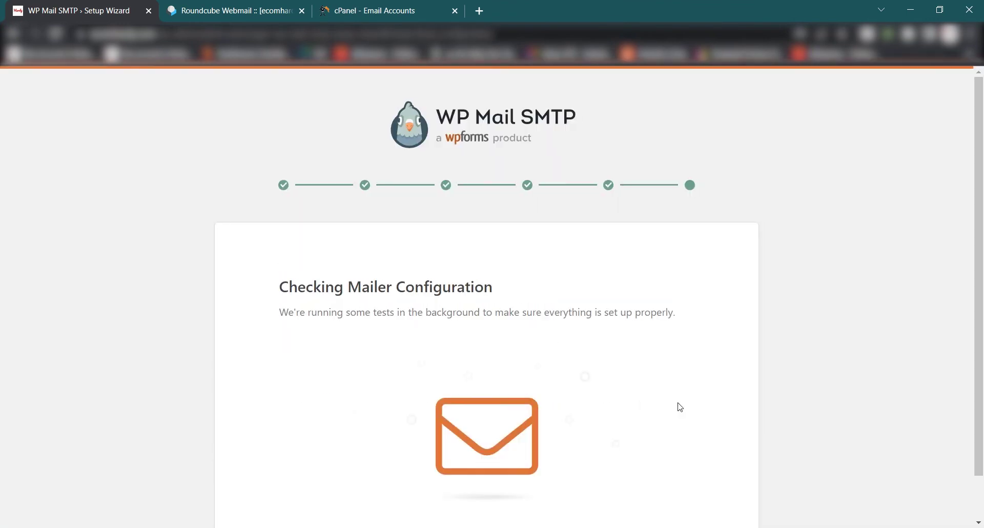
pyautogui.scroll(-1, 374, 275)
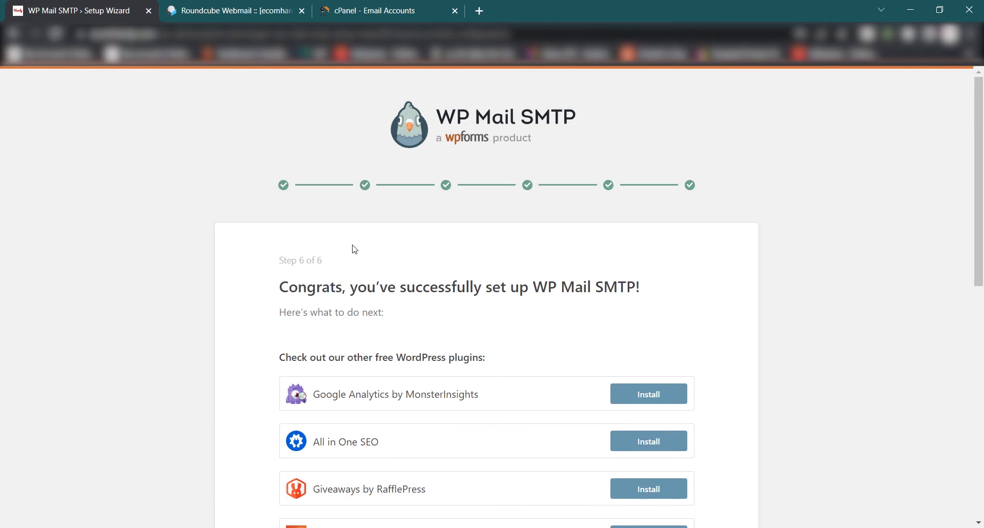
pyautogui.scroll(-1, 364, 250)
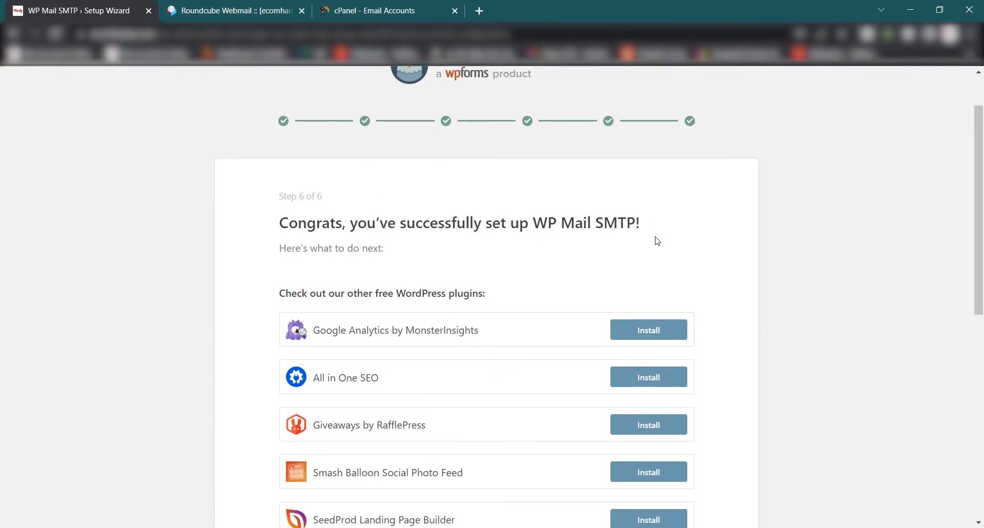
pyautogui.scroll(-7, 568, 325)
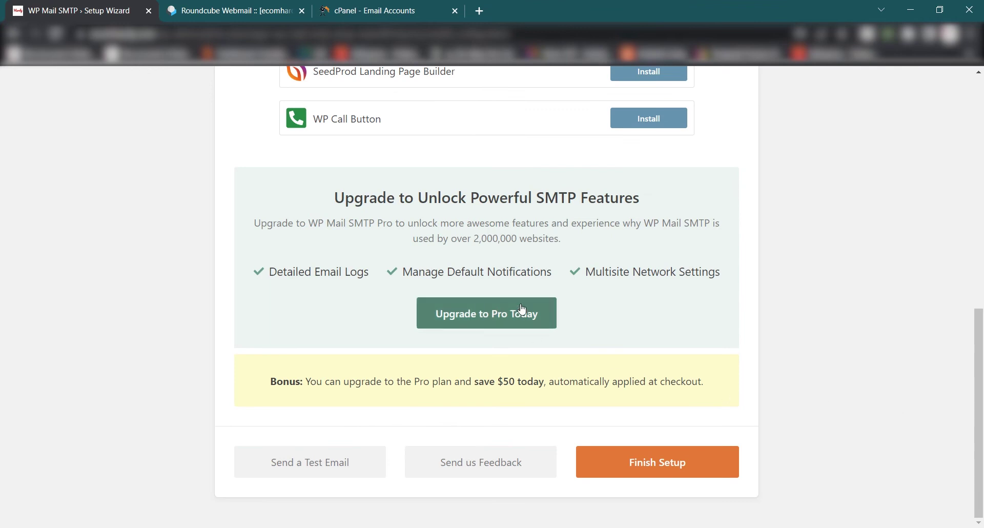
# Send a test email from WP Mail SMTP's Email Test tab.
pyautogui.click(304, 470)
pyautogui.scroll(-2, 413, 380)
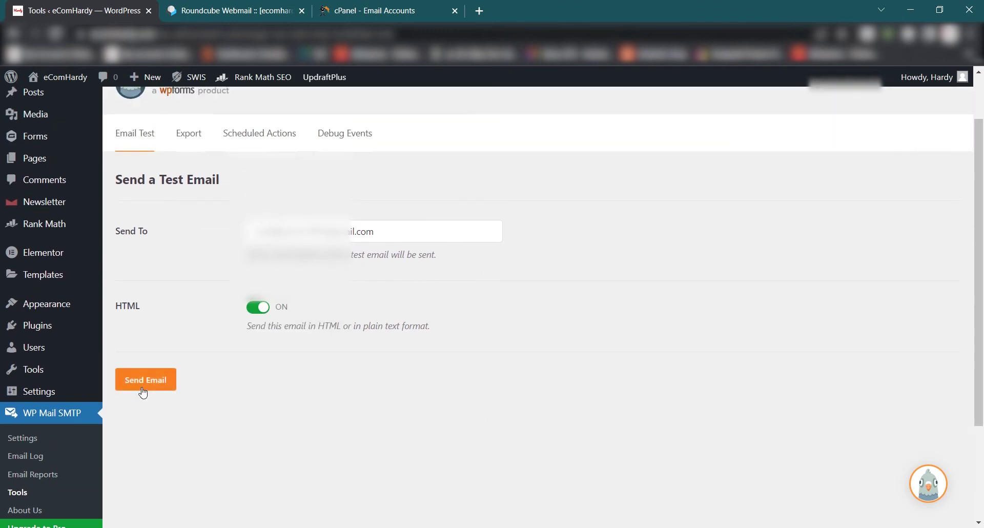
pyautogui.click(145, 376)
pyautogui.scroll(-3, 226, 369)
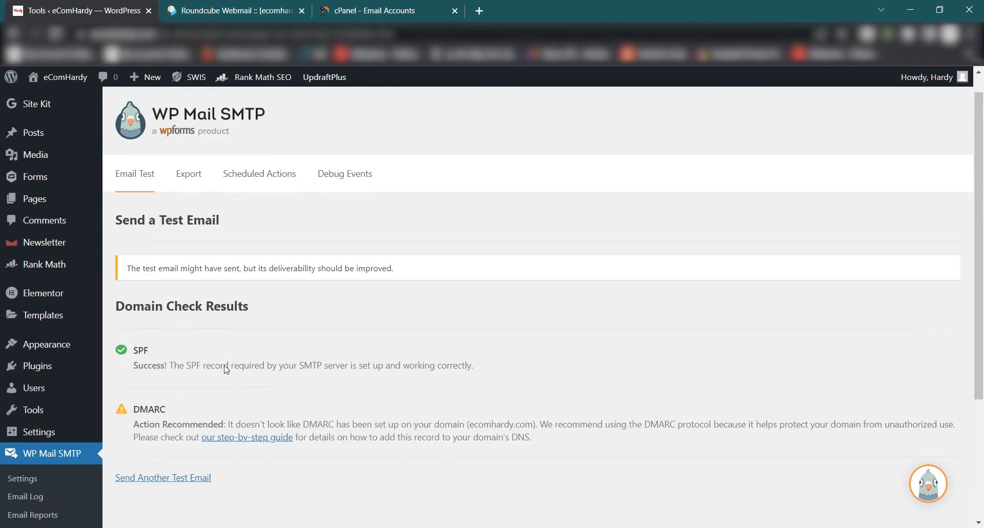
pyautogui.scroll(1, 226, 369)
# Review the Domain Check Results: SPF passing and a warning recommending a DMARC record.
pyautogui.moveTo(128, 228); pyautogui.dragTo(399, 229)
pyautogui.click(404, 228)
pyautogui.scroll(1, 250, 420)
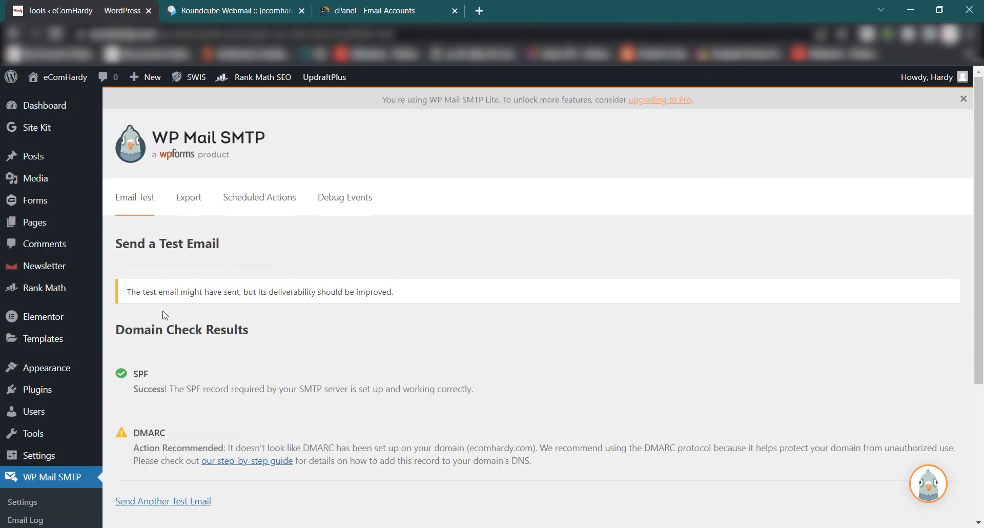
pyautogui.moveTo(284, 293); pyautogui.dragTo(417, 297)
pyautogui.click(417, 298)
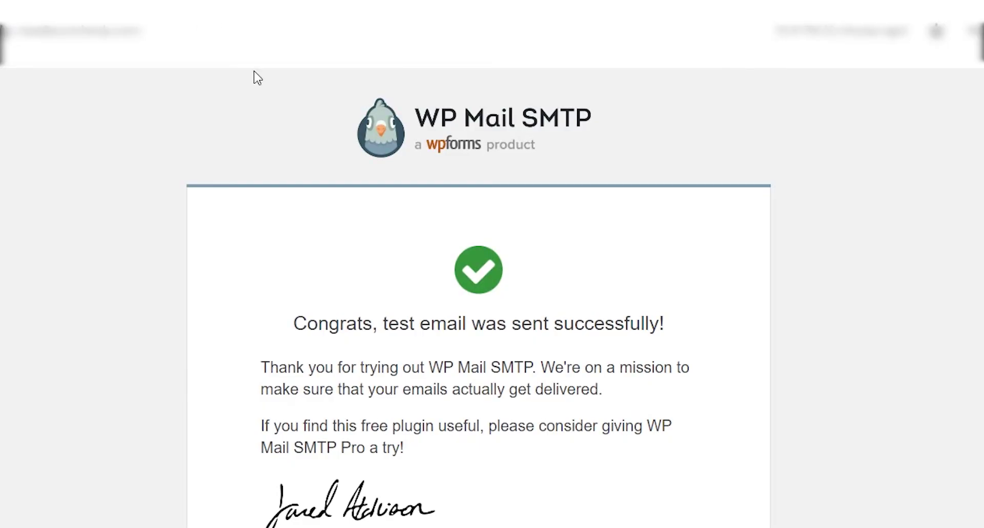
pyautogui.scroll(5, 489, 241)
pyautogui.scroll(-5, 589, 270)
pyautogui.scroll(5, 560, 271)
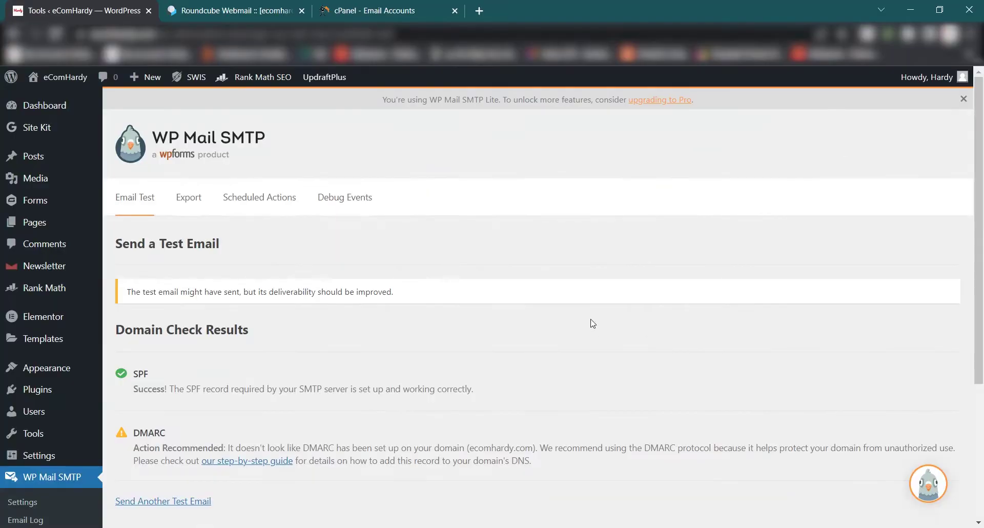
pyautogui.scroll(-3, 536, 316)
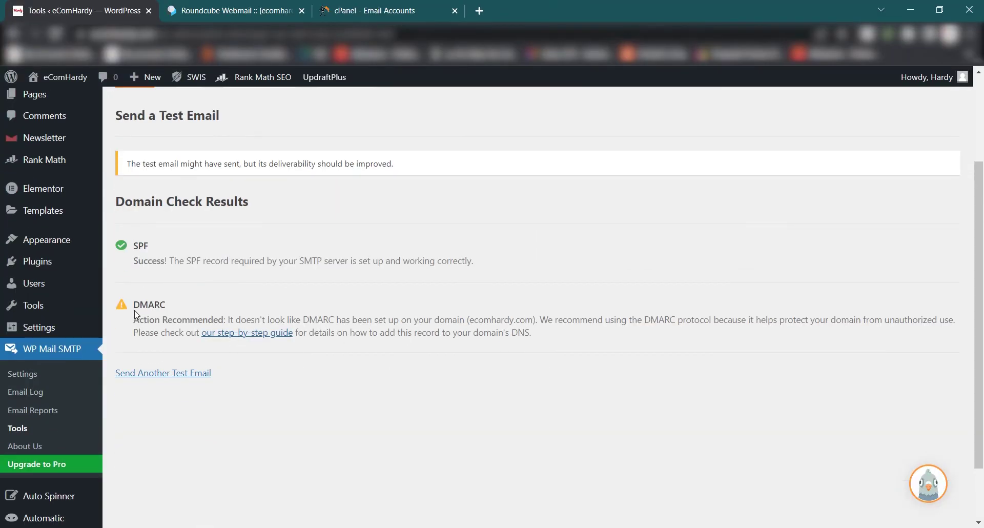
pyautogui.scroll(3, 197, 193)
pyautogui.scroll(-5, 193, 270)
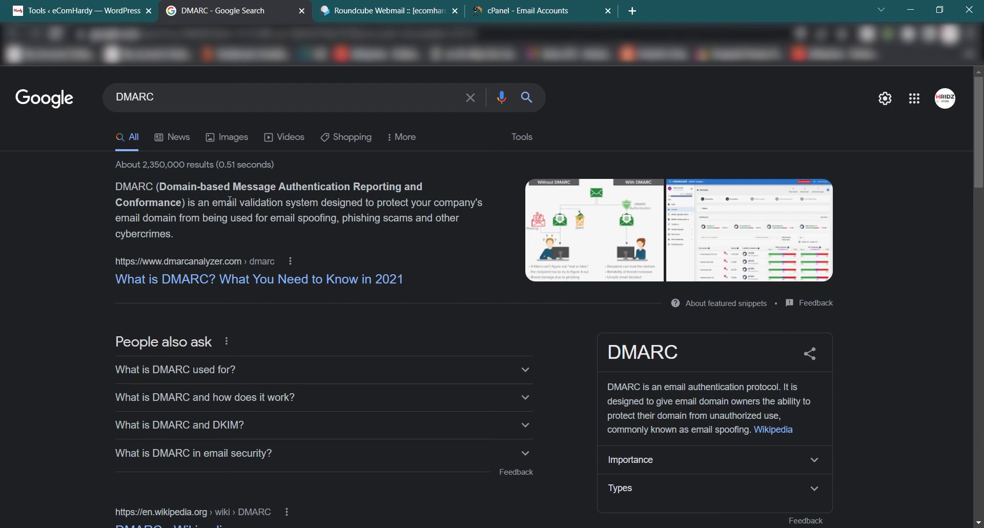
pyautogui.click(76, 10)
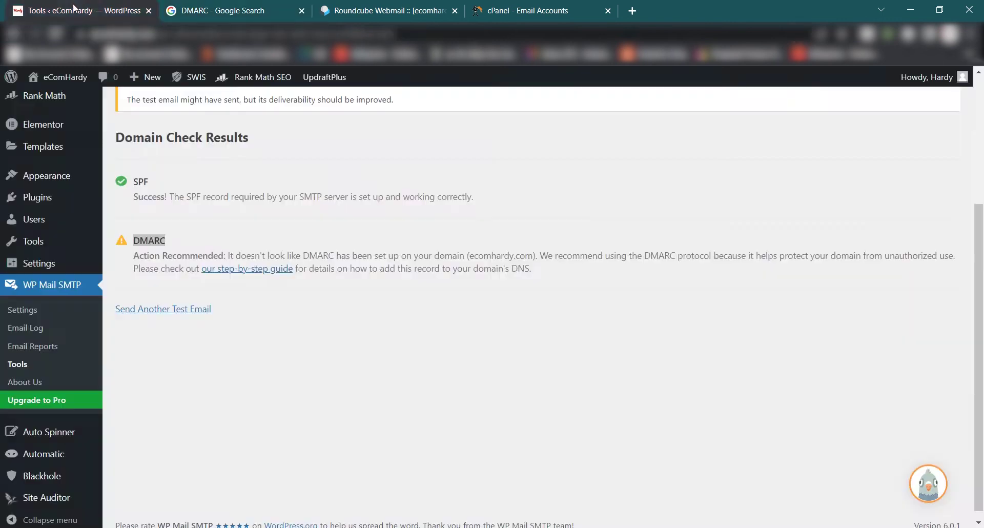
pyautogui.click(108, 232)
pyautogui.moveTo(134, 241); pyautogui.dragTo(171, 241)
pyautogui.click(188, 250)
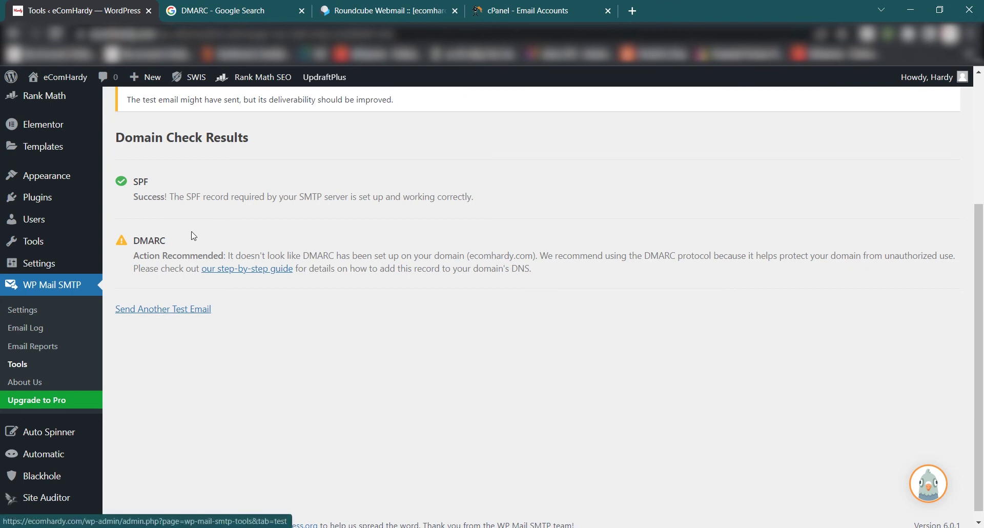
# Return to the cPanel home page and search 'dmar' to open the Zone Editor's domain list.
pyautogui.click(226, 9)
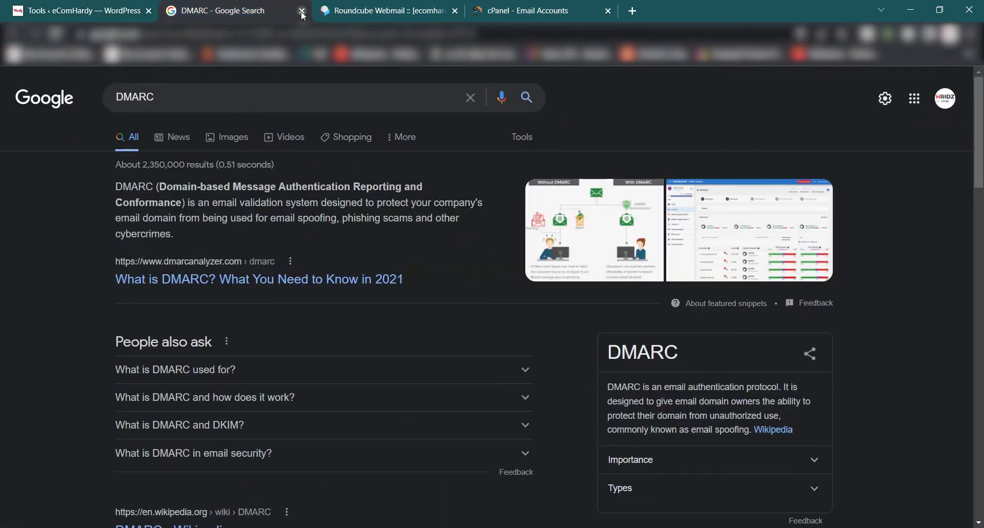
pyautogui.click(301, 11)
pyautogui.click(243, 12)
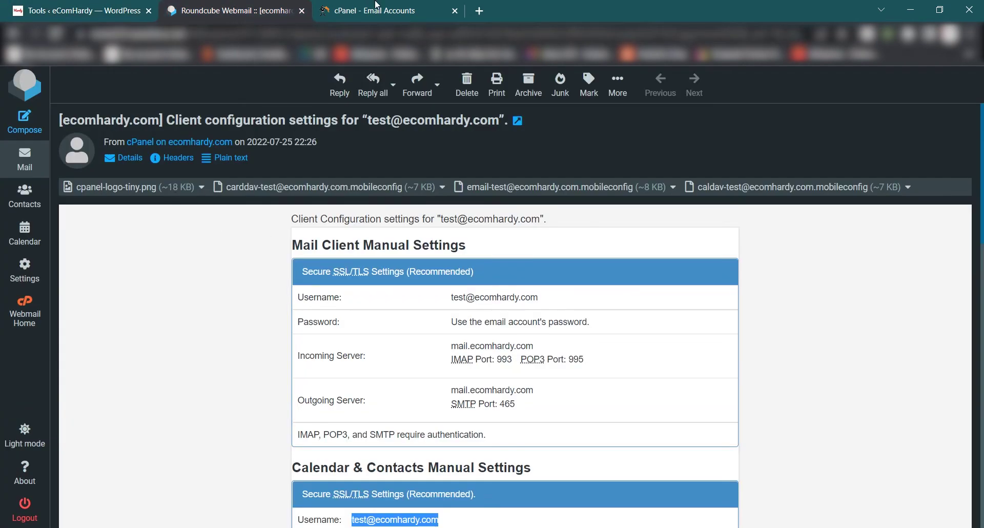
pyautogui.click(359, 10)
pyautogui.scroll(7, 327, 114)
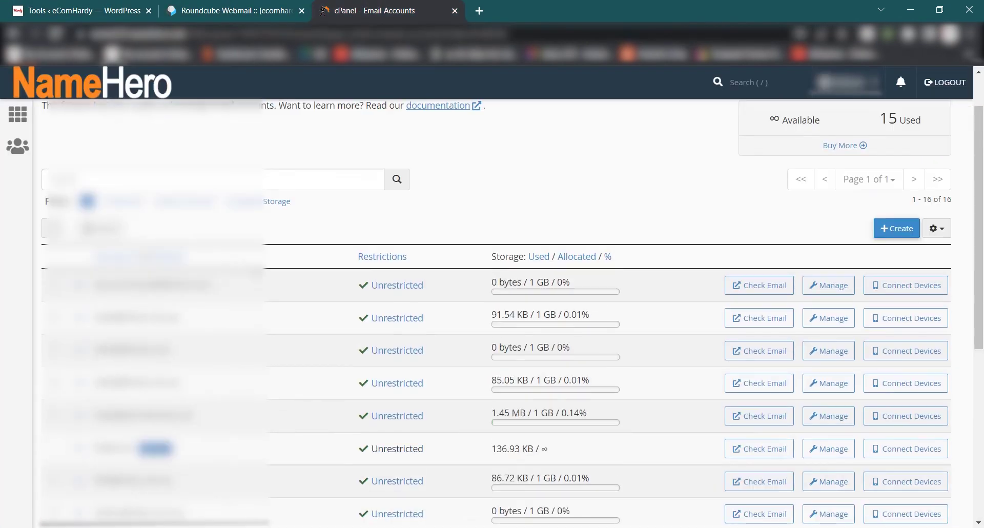
pyautogui.click(20, 116)
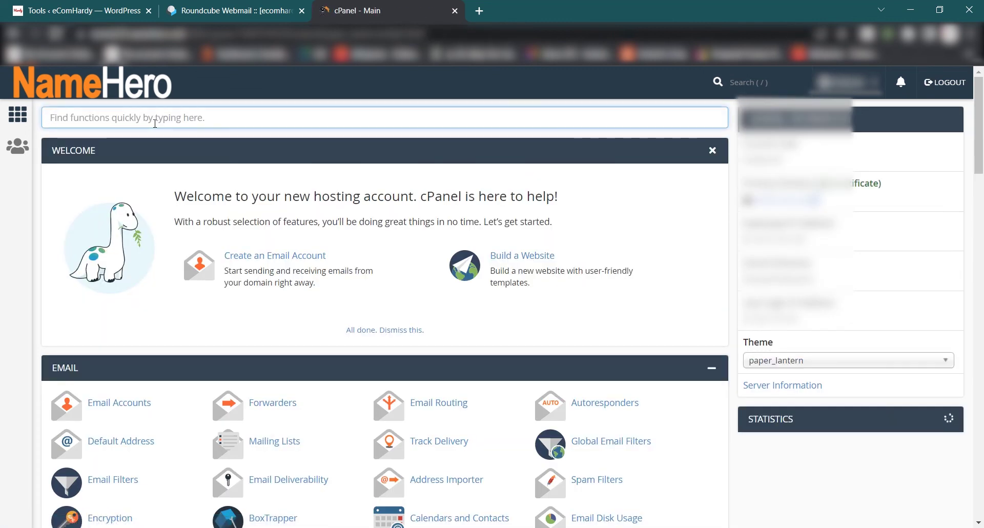
pyautogui.write('dm')
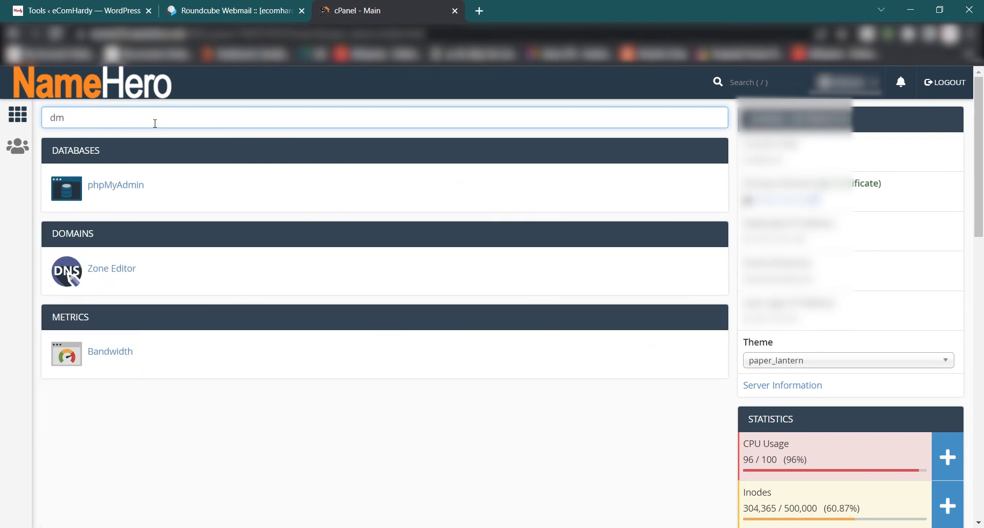
pyautogui.write('arc')
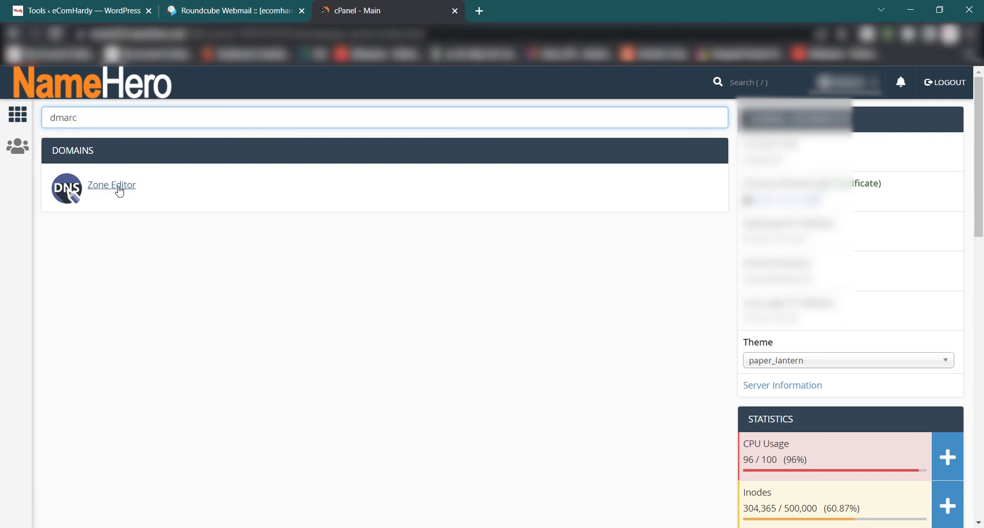
pyautogui.click(119, 190)
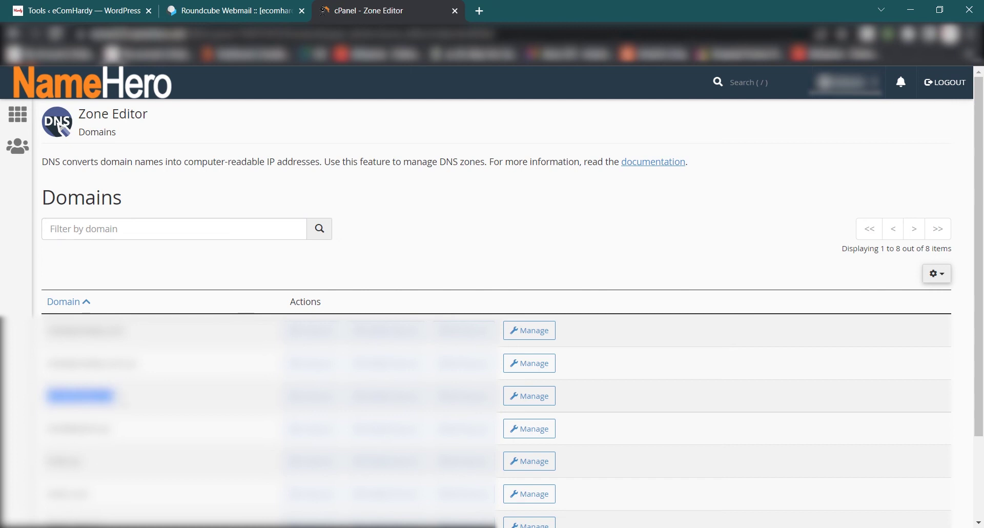
# Manage the ecomhardy.com zone and add a new blank record.
pyautogui.click(527, 398)
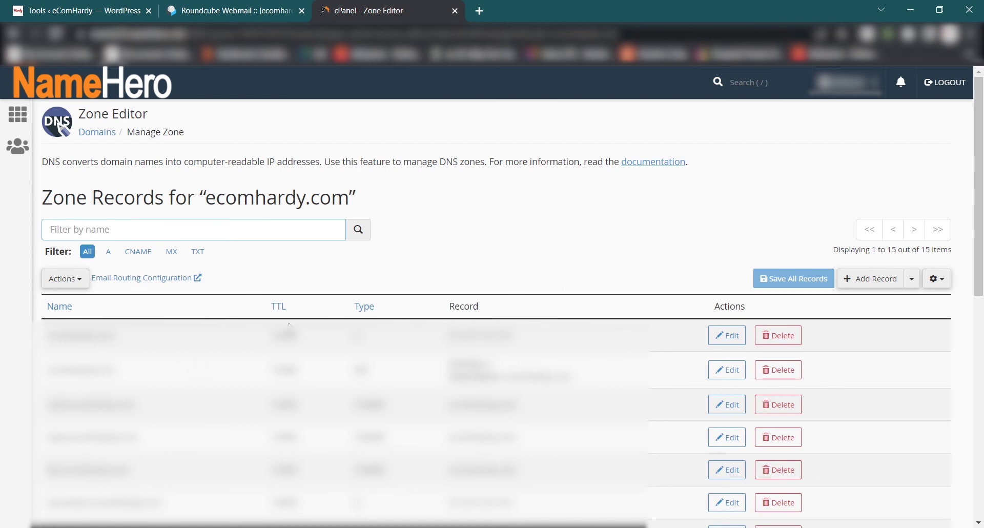
pyautogui.click(868, 280)
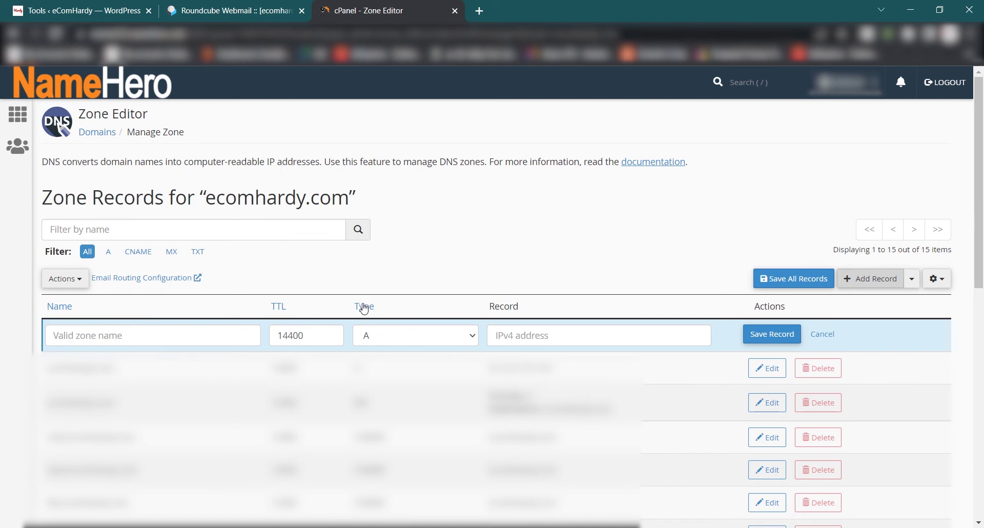
# Set the new record's type to TXT and its name to _dmarc.ecomhardy.com.
pyautogui.click(387, 336)
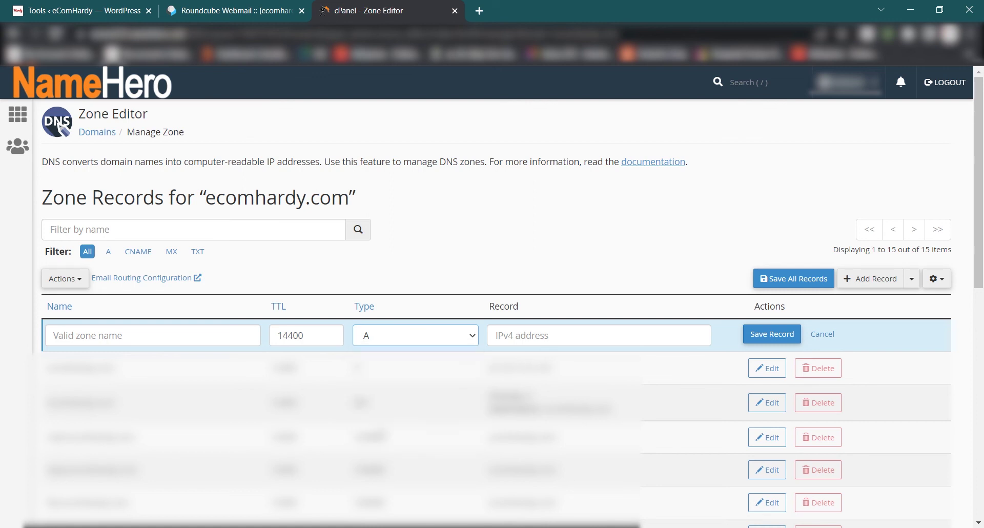
pyautogui.press('t')
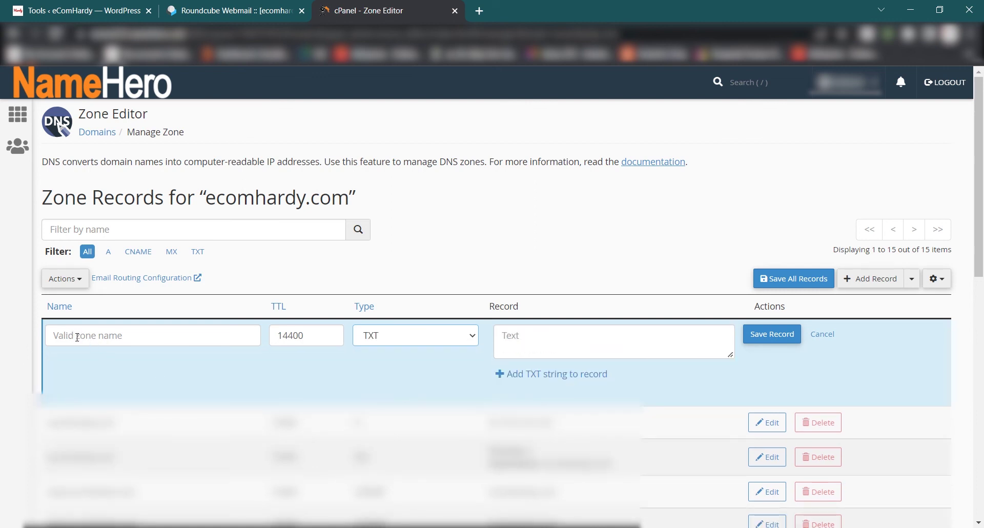
pyautogui.click(80, 336)
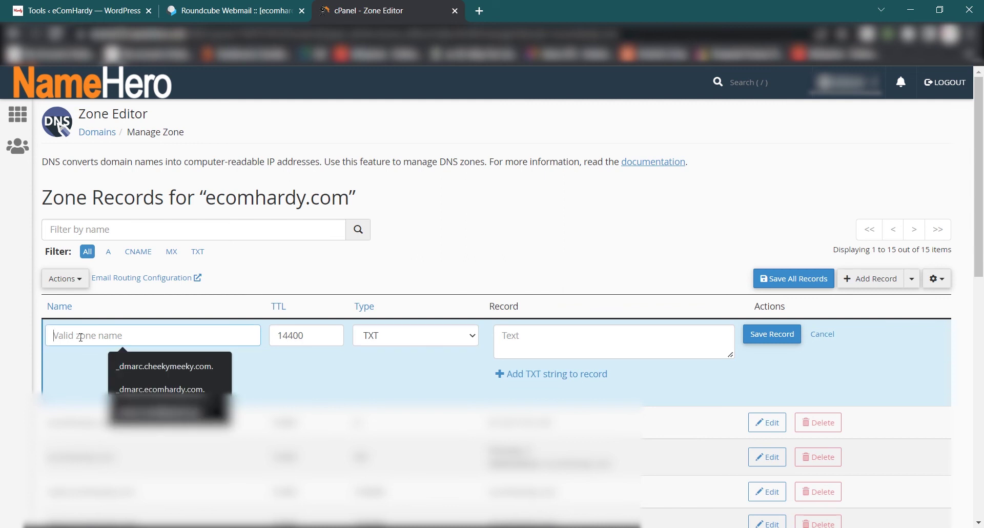
pyautogui.write('_')
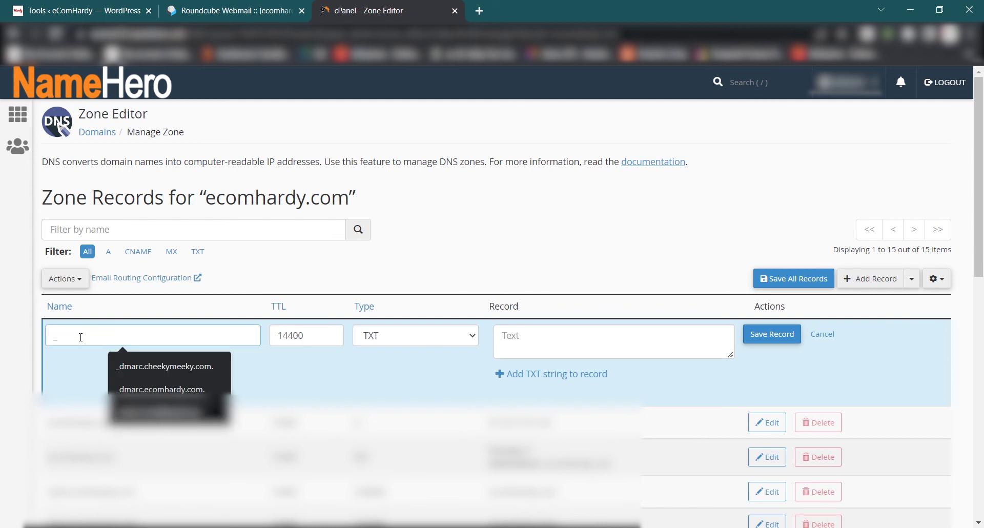
pyautogui.write('dmarc')
pyautogui.click(224, 384)
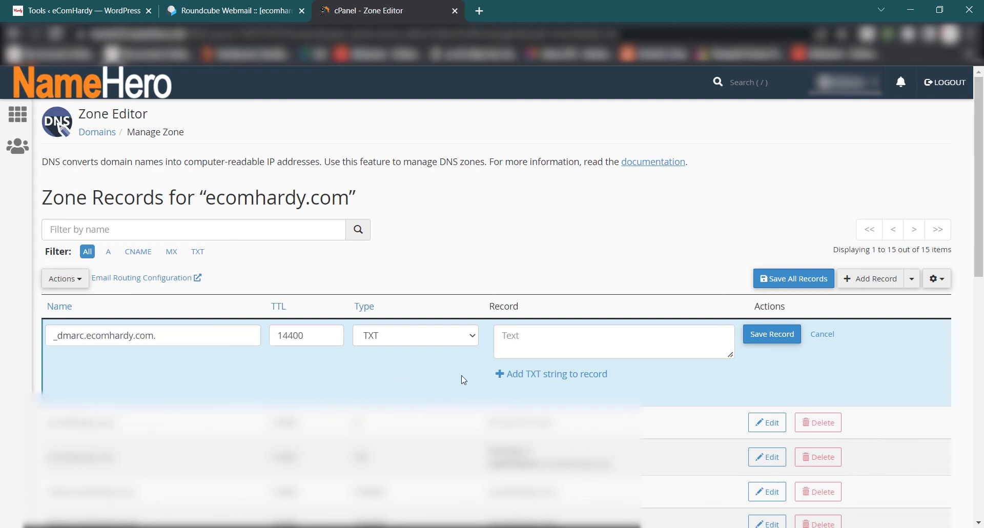
pyautogui.click(591, 345)
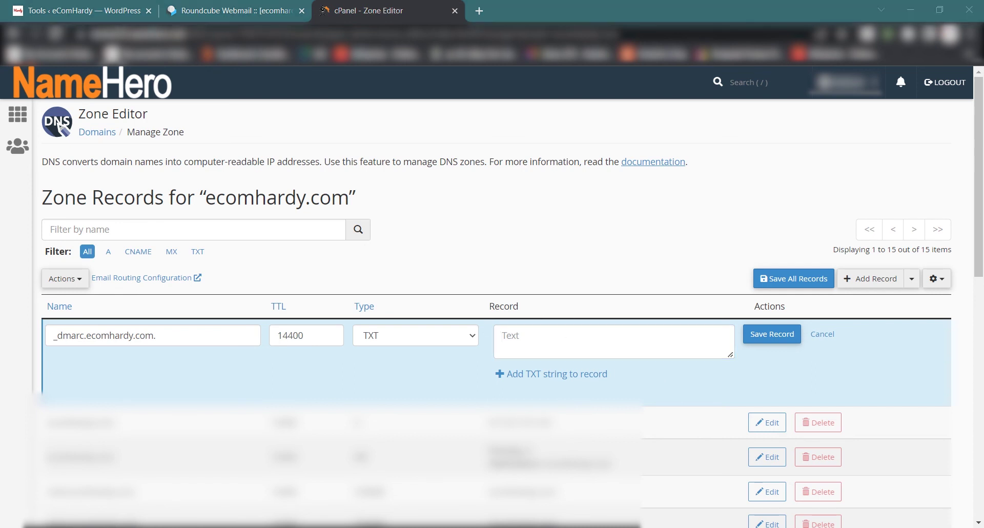
# Paste the v=DMARC1; p=quarantine policy, complete the rua mailto report address, and save the record.
pyautogui.click(570, 341)
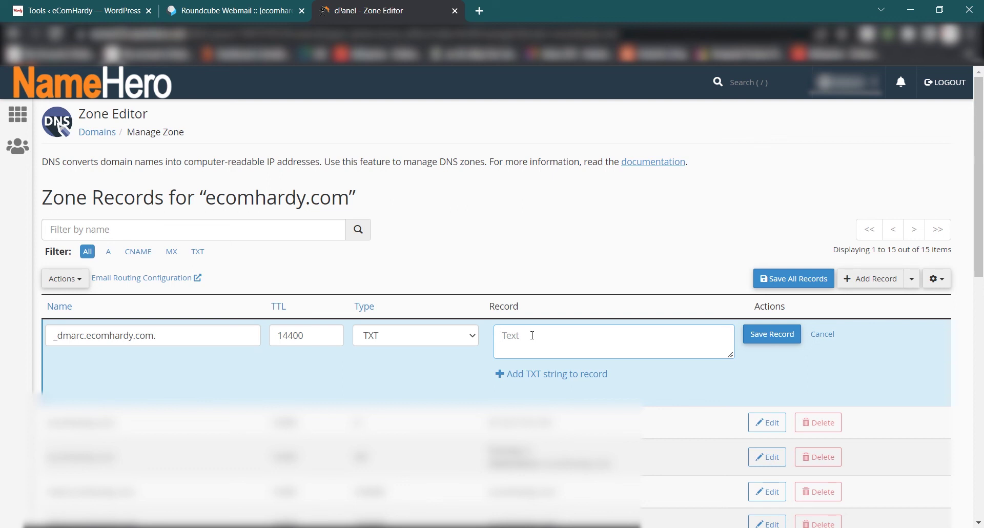
pyautogui.write('v=DMARC1; p=quarantine; rua=mailto:')
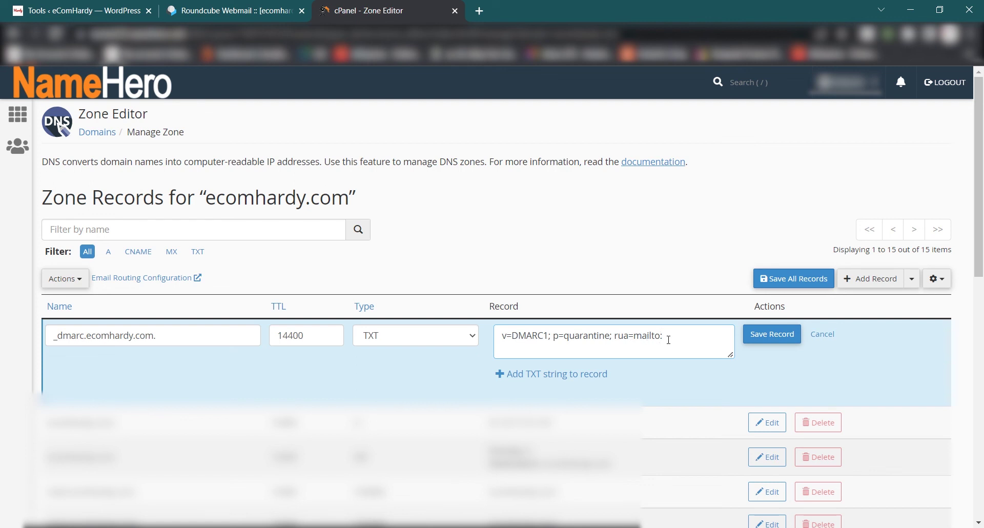
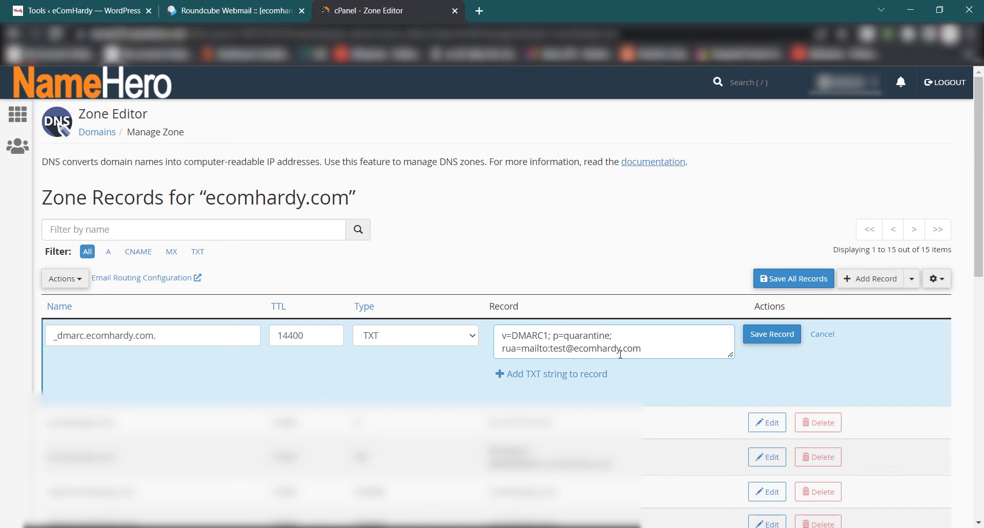
pyautogui.click(778, 339)
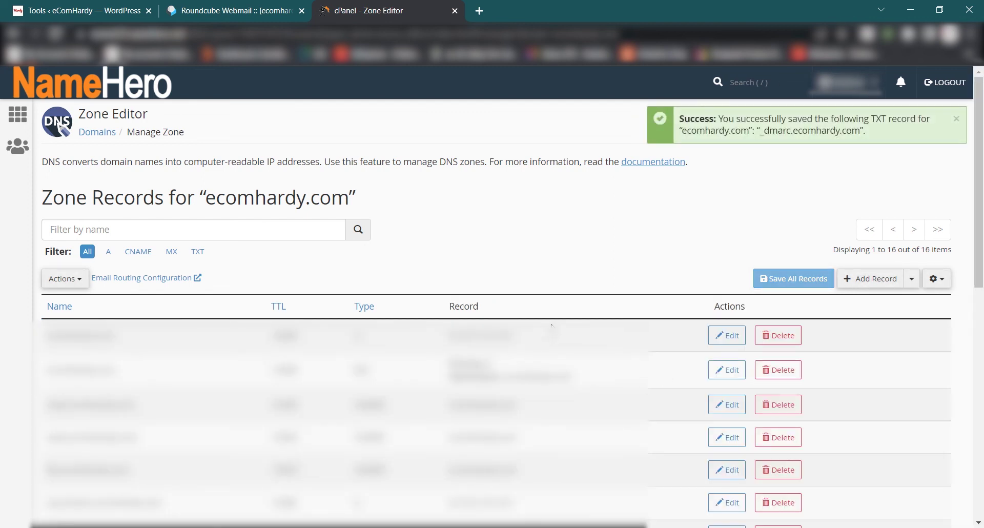
# Back in WP Mail SMTP settings, send another test email from the Email Test tab.
pyautogui.click(82, 7)
pyautogui.scroll(4, 185, 120)
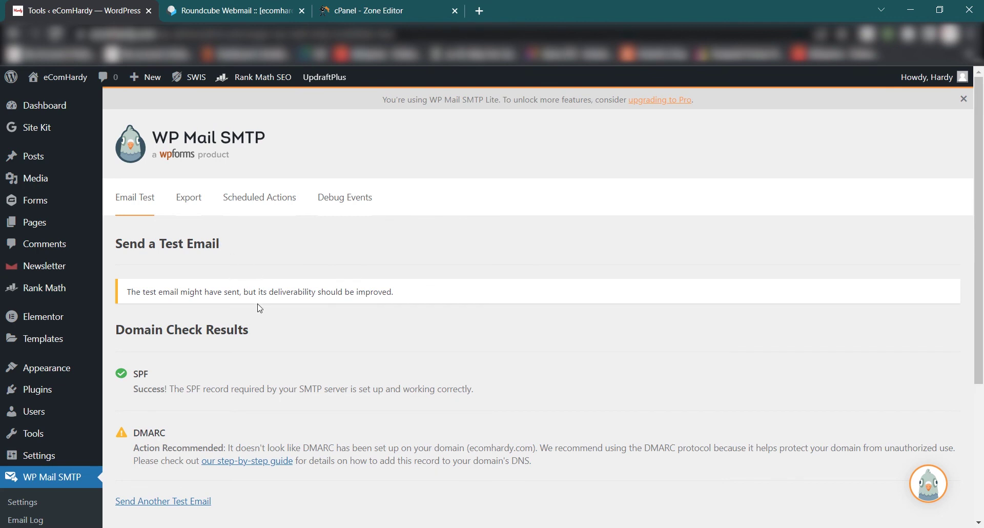
pyautogui.scroll(-4, 257, 313)
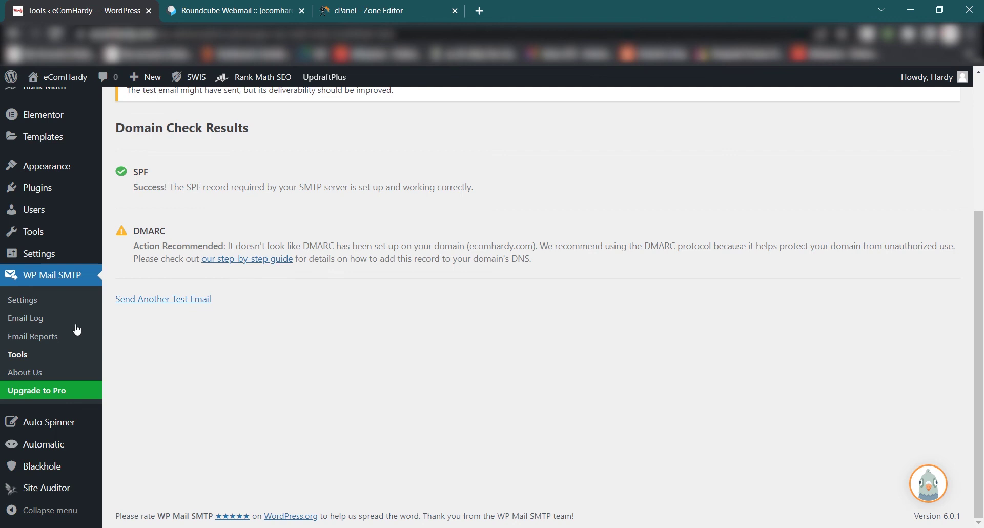
pyautogui.click(28, 307)
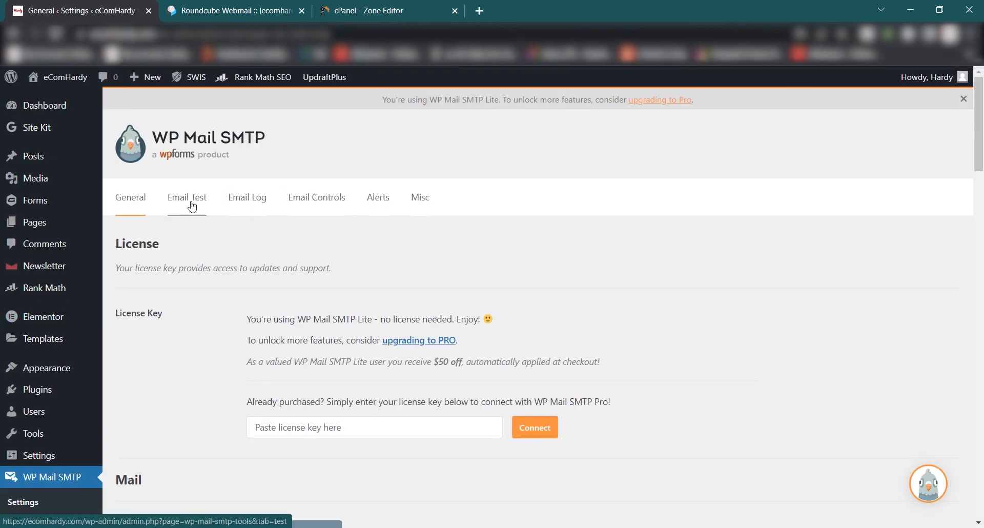
pyautogui.click(192, 204)
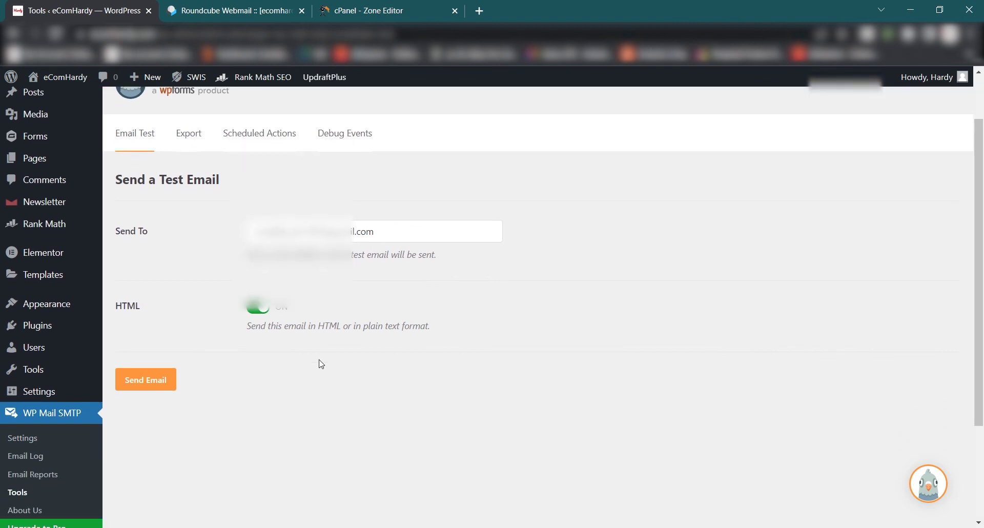
pyautogui.click(156, 388)
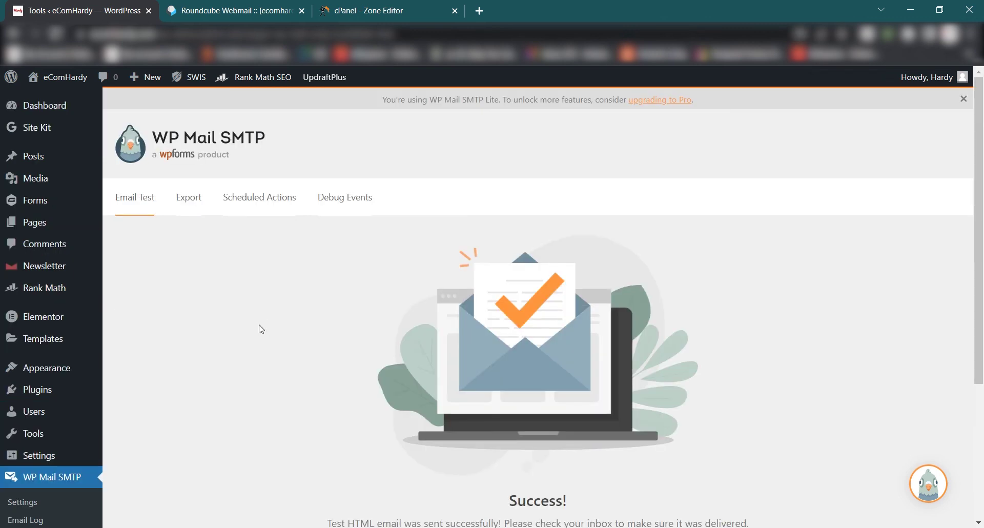
# Read the Success confirmation that the test HTML email was sent.
pyautogui.scroll(-3, 257, 307)
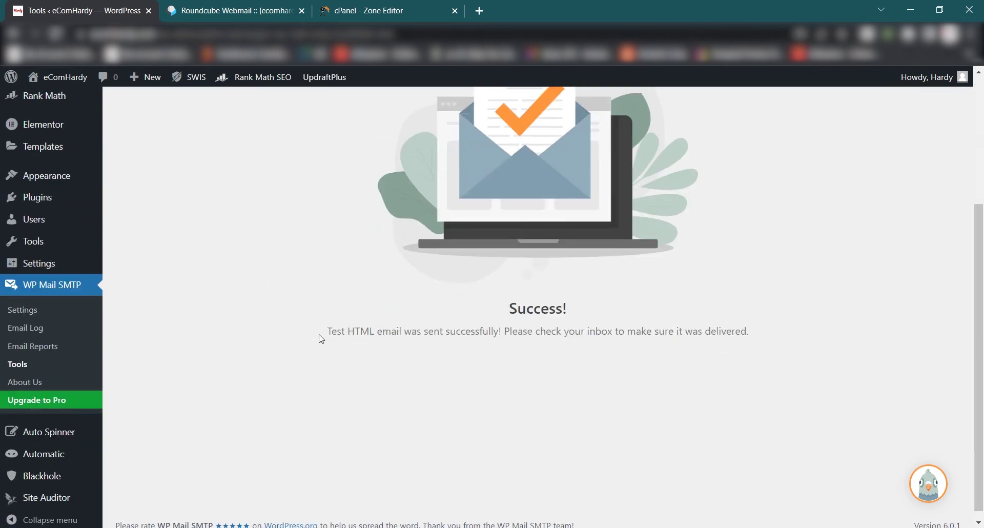
pyautogui.moveTo(325, 333); pyautogui.dragTo(767, 333)
pyautogui.click(765, 348)
pyautogui.scroll(1, 416, 275)
pyautogui.scroll(2, 416, 275)
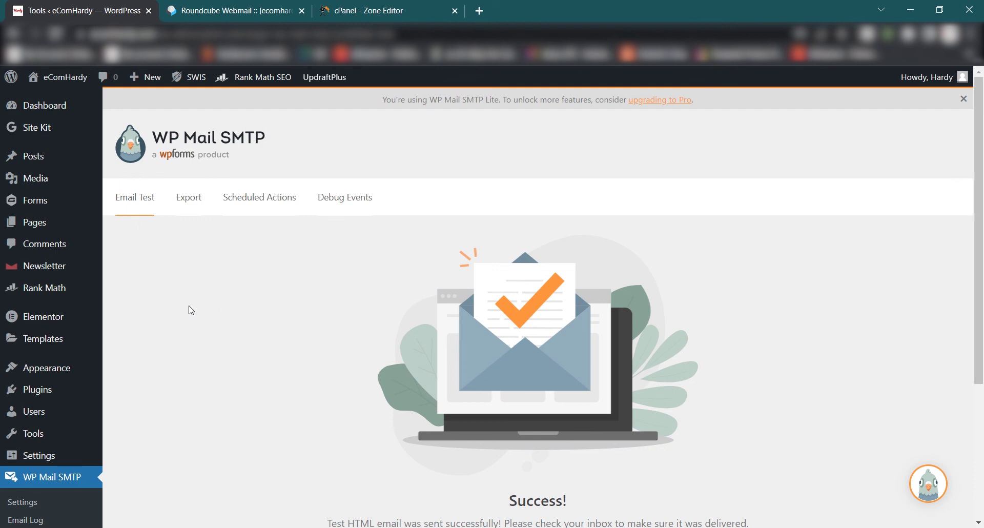
pyautogui.click(226, 10)
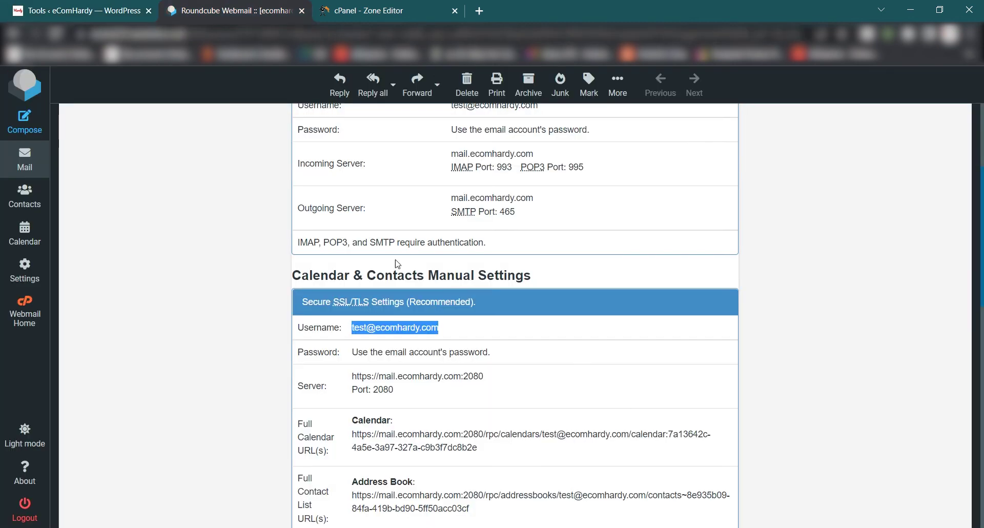
pyautogui.hotkey('ctrl', 'Tab')
pyautogui.hotkey('ctrl', 'Tab')
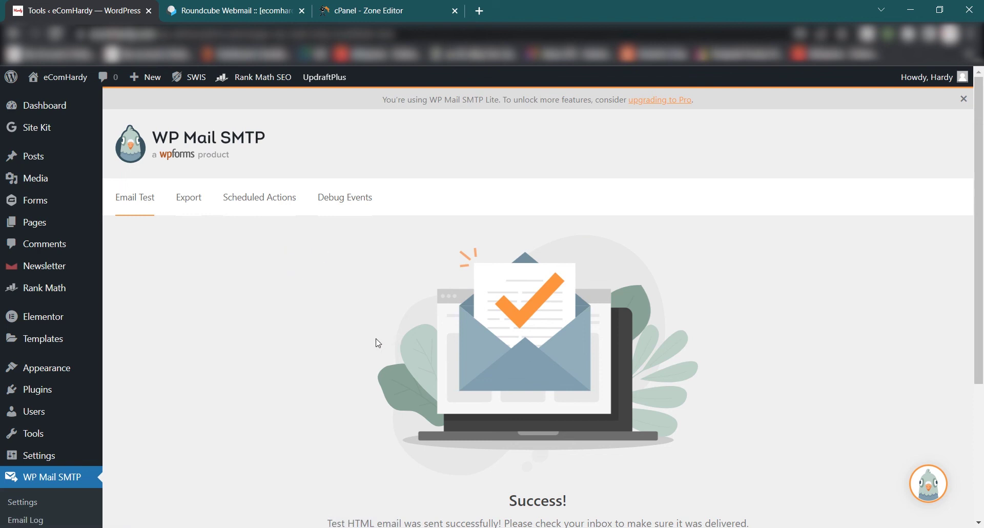
pyautogui.scroll(-4, 379, 339)
pyautogui.moveTo(324, 330); pyautogui.dragTo(777, 325)
pyautogui.click(779, 333)
pyautogui.scroll(4, 496, 388)
pyautogui.moveTo(51, 269)
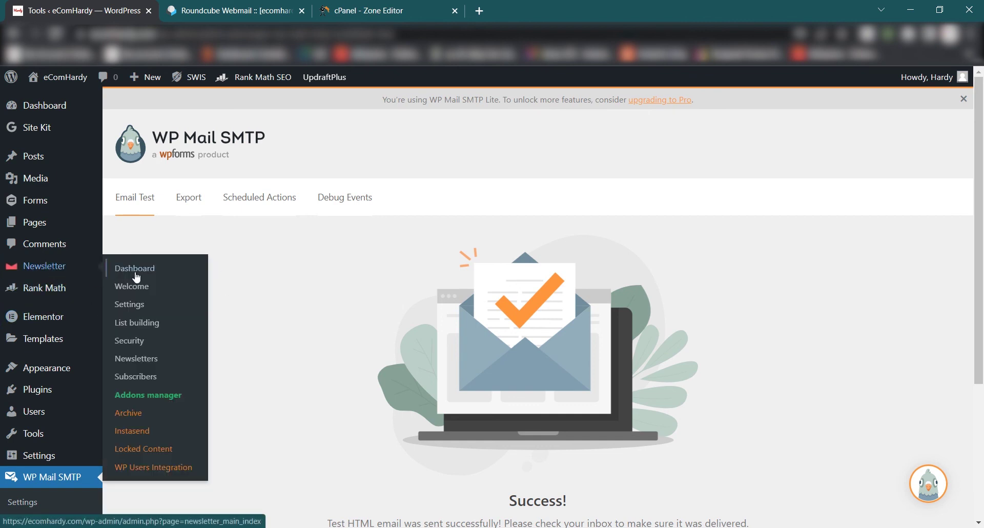